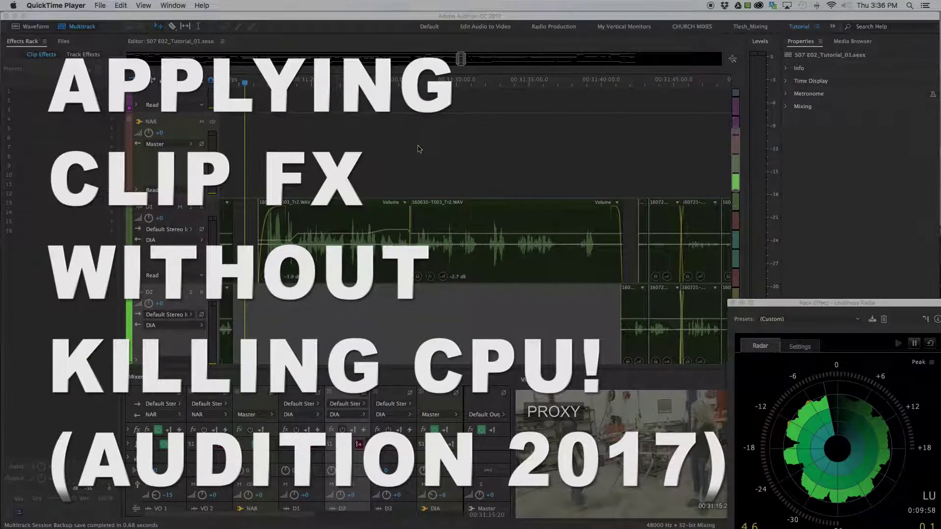
Step: Play back the session from the start to review the dialogue
scroll(420, 148, "right", 1)
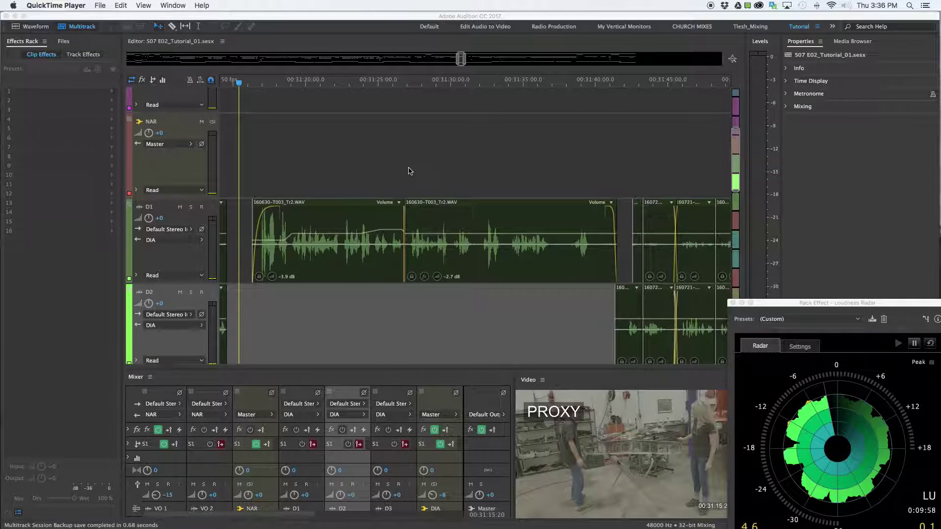
scroll(410, 170, "down", 2)
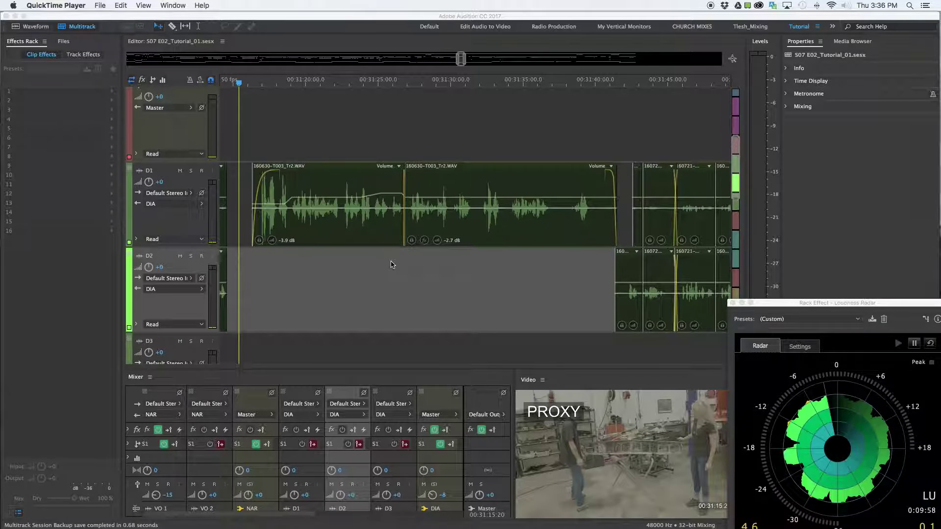
scroll(395, 137, "down", 1)
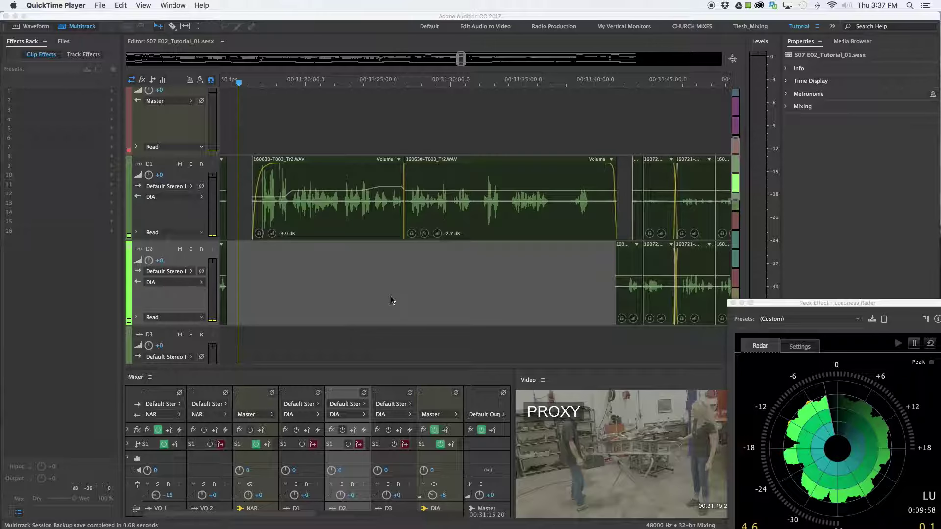
scroll(363, 269, "right", 1)
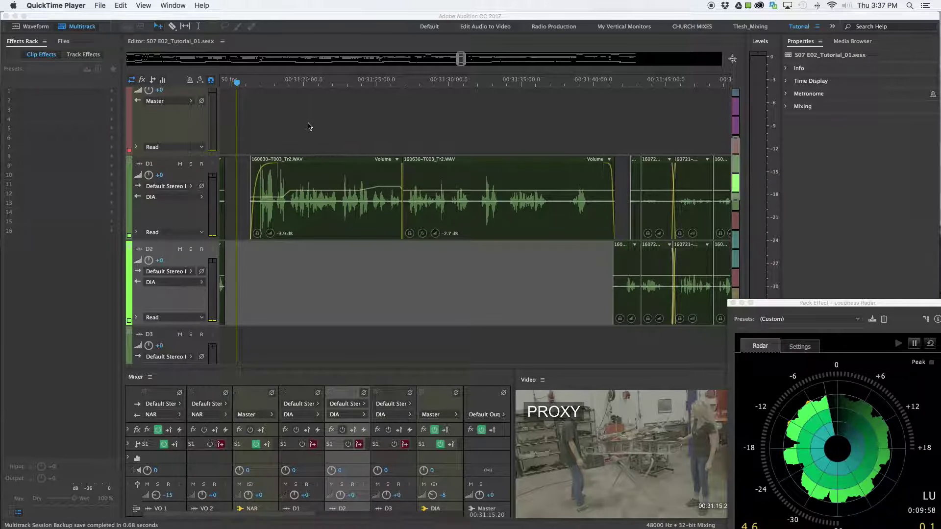
left_click(289, 139)
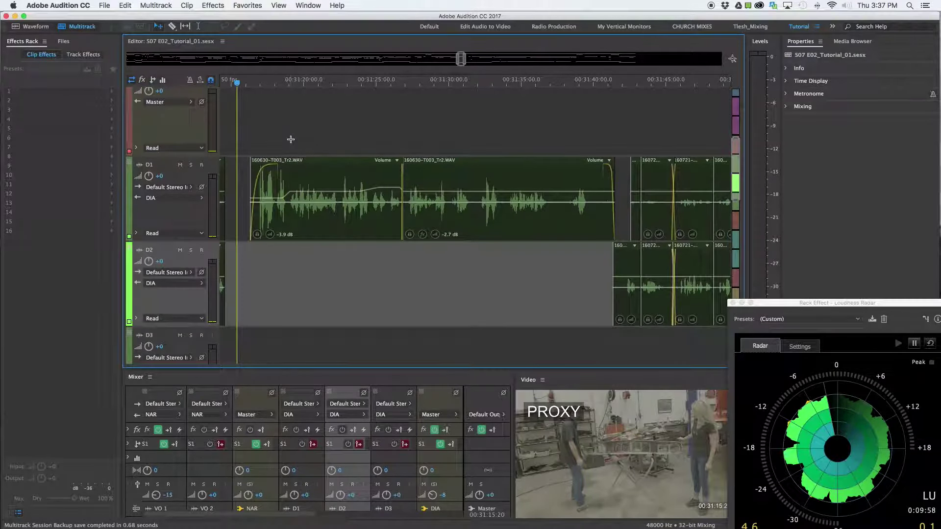
key("space")
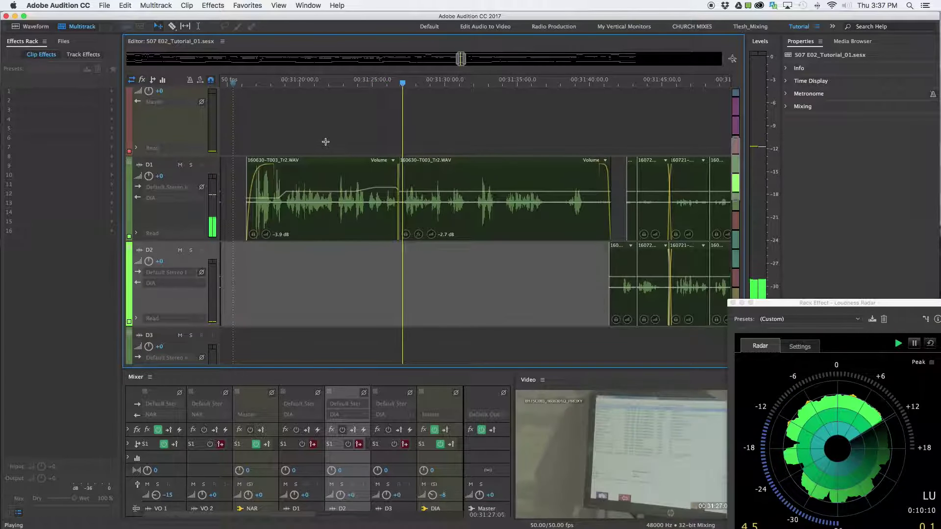
key("space")
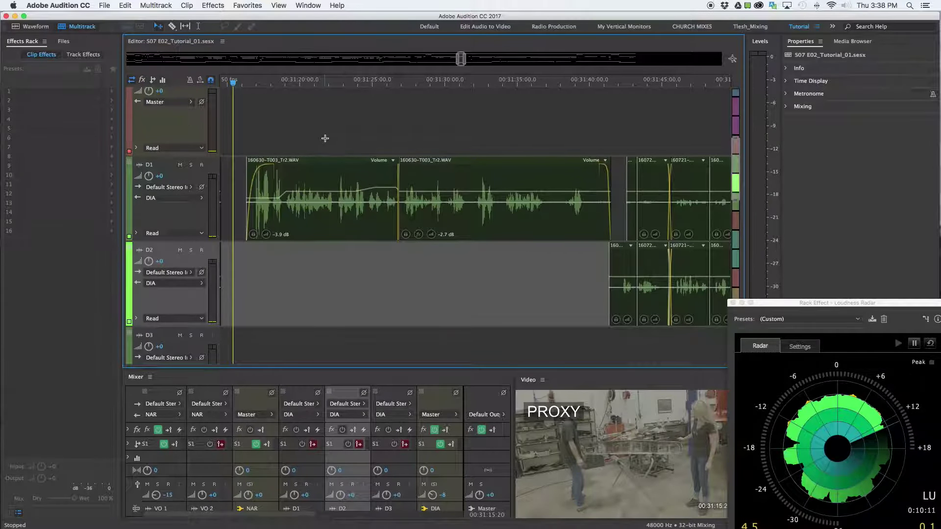
scroll(326, 135, "left", 1)
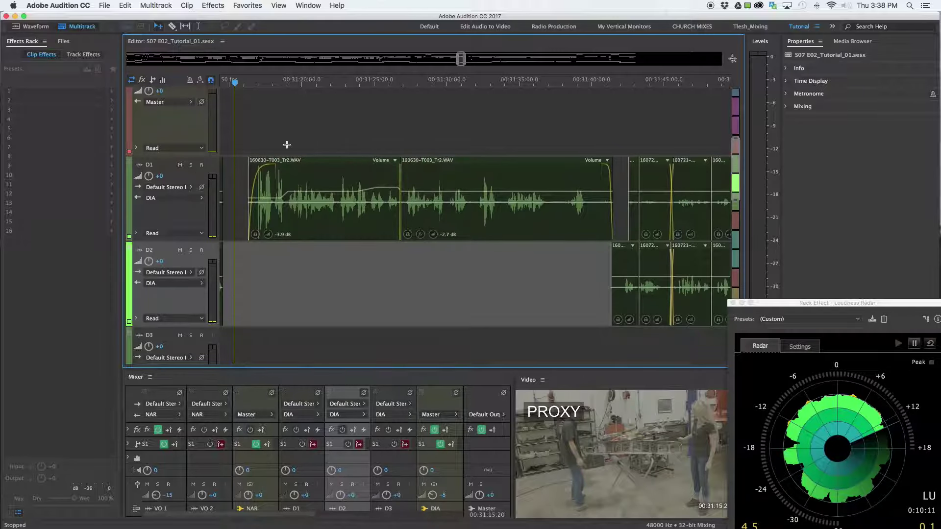
Step: Solo track D1 and play the dialogue from around 00:31:30
left_click(191, 165)
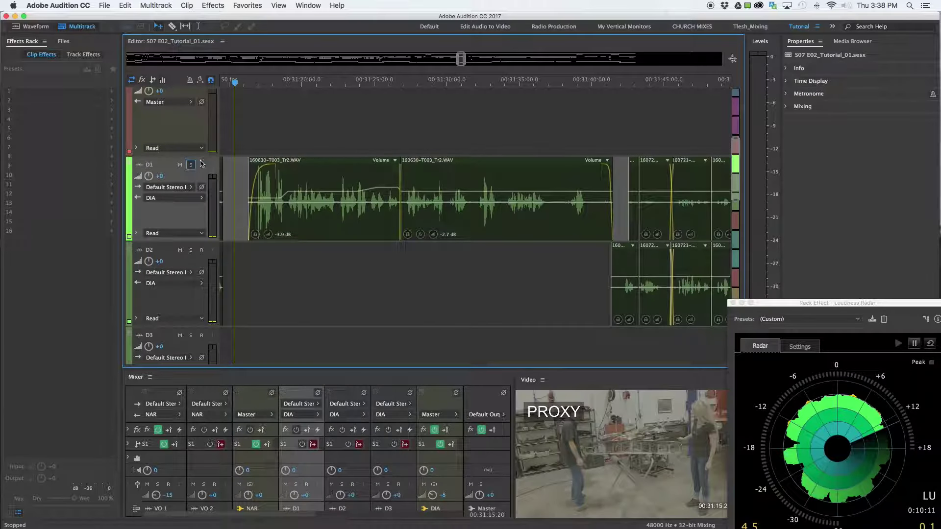
left_click(271, 84)
key("space")
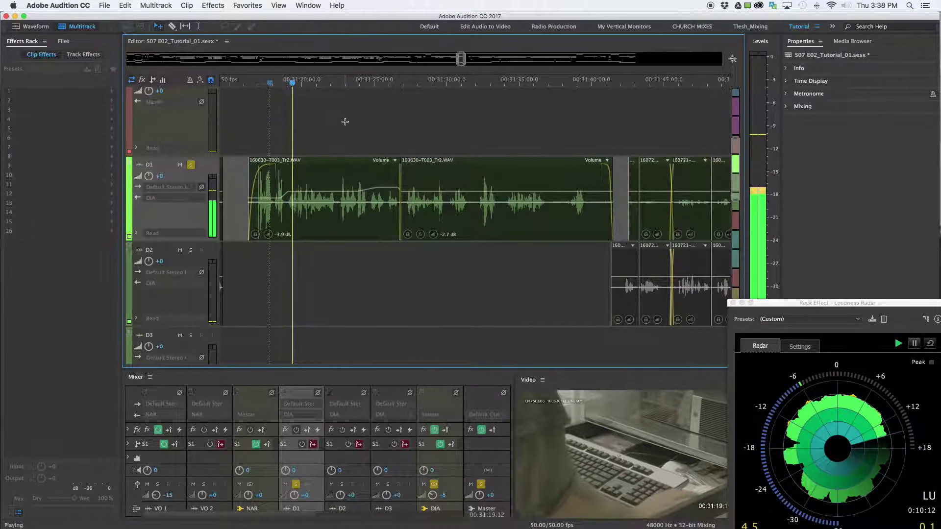
left_click(455, 85)
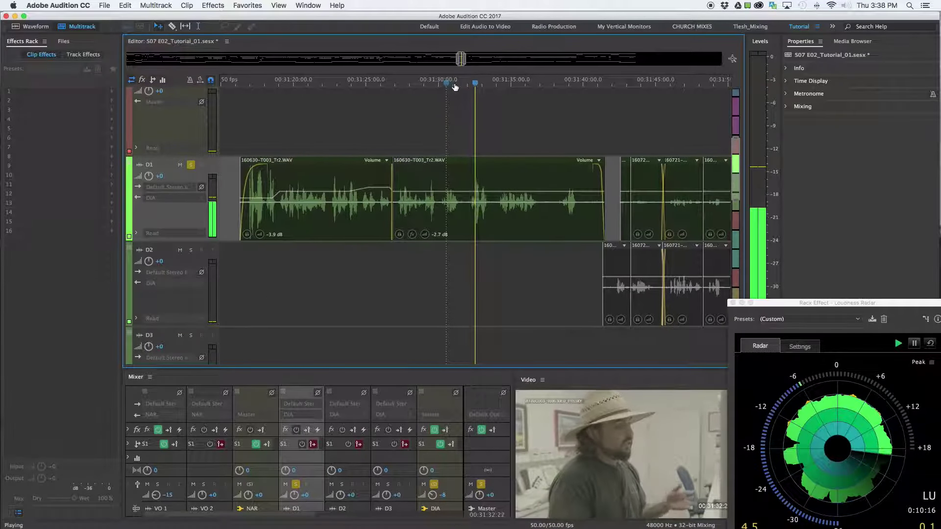
key("space")
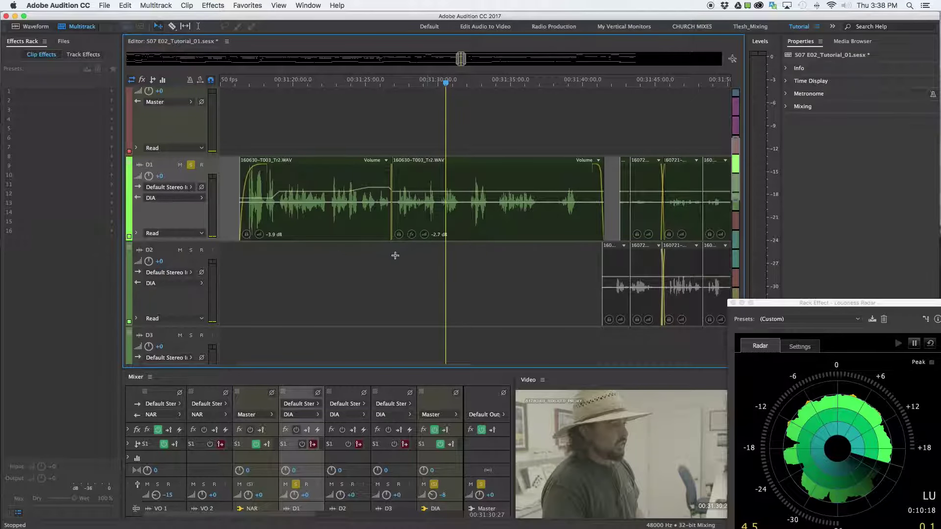
Step: Open the second D1 clip in Waveform view, then return to the multitrack session
left_click(353, 132)
left_click(348, 227)
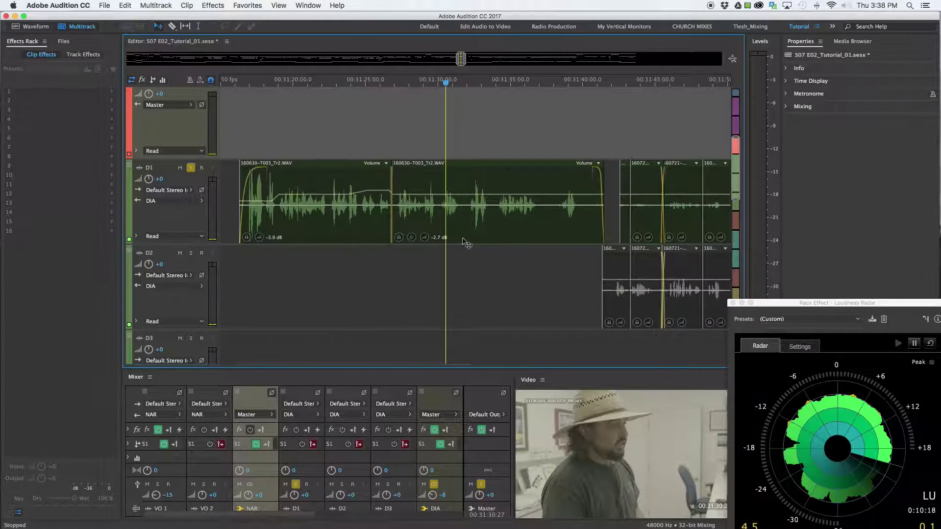
double_click(494, 228)
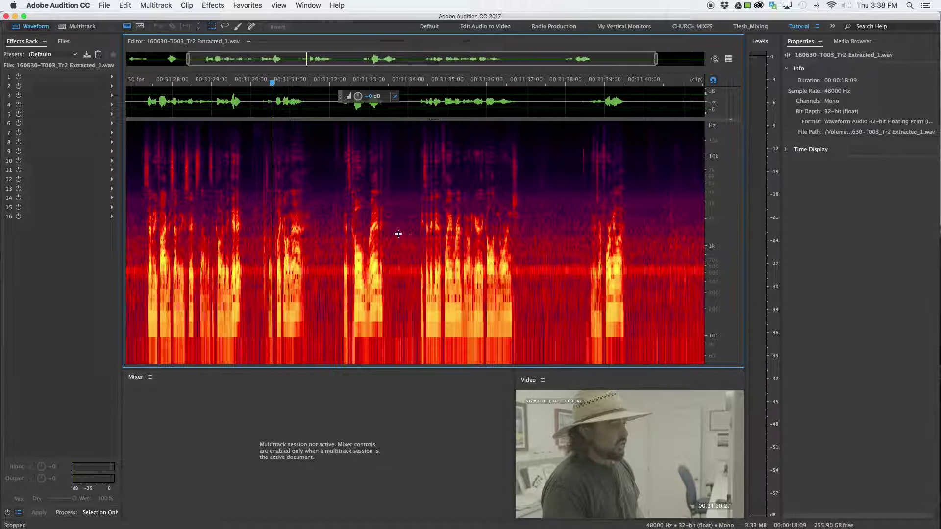
key("0")
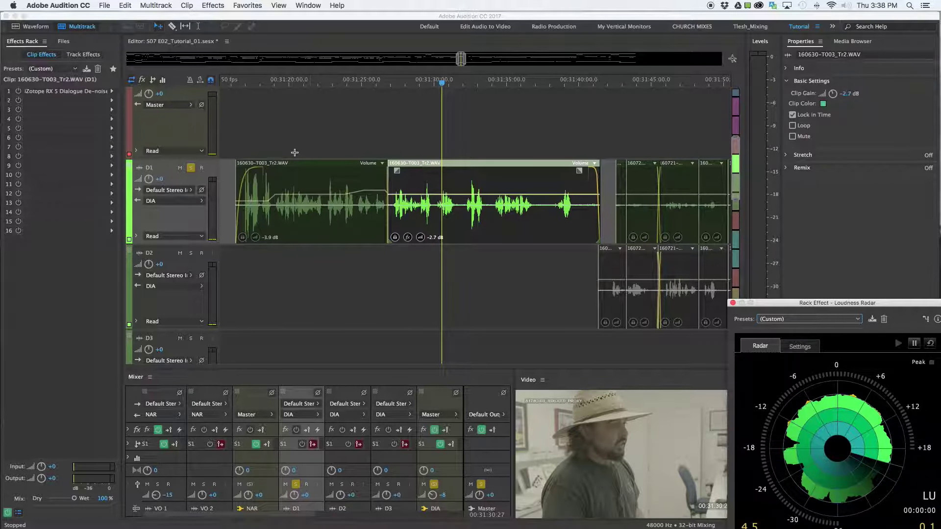
Step: Merge the two D1 dialogue clips into a single clip
left_click(329, 126)
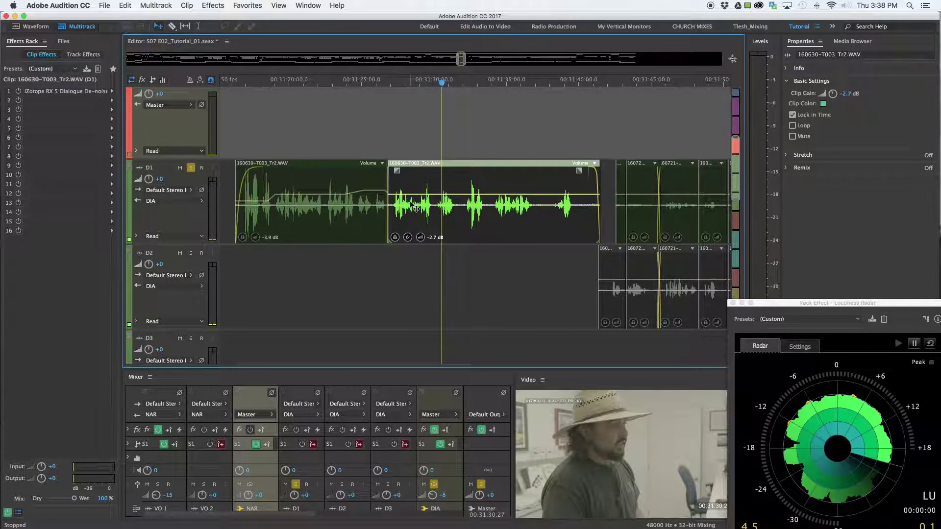
left_click_drag(332, 142, 434, 200)
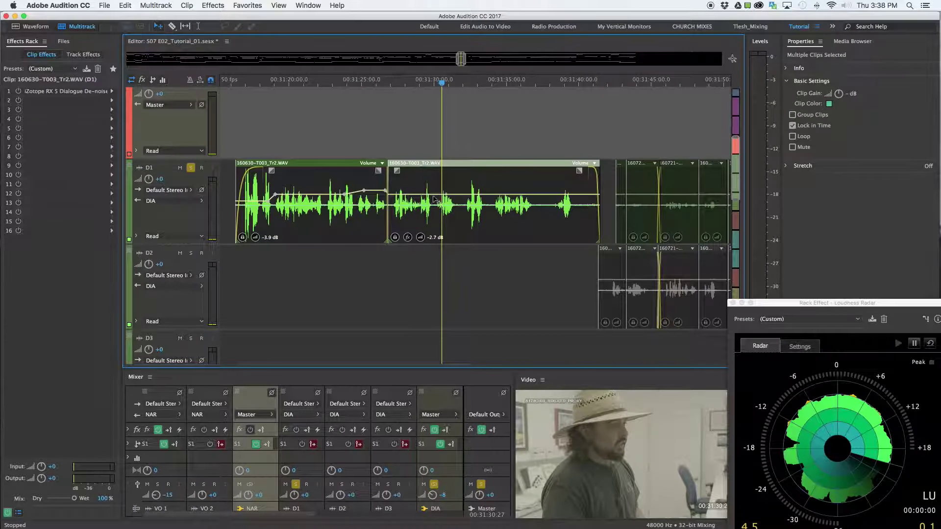
right_click(420, 218)
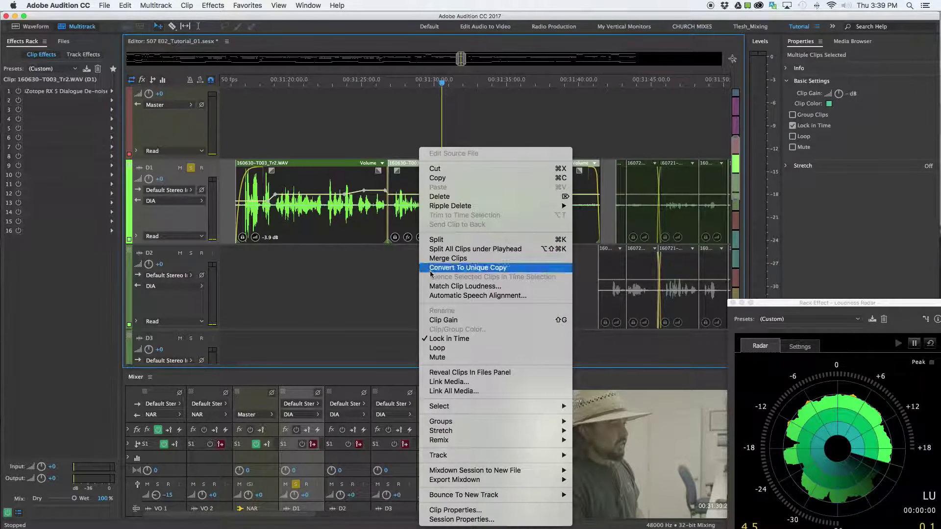
left_click(445, 259)
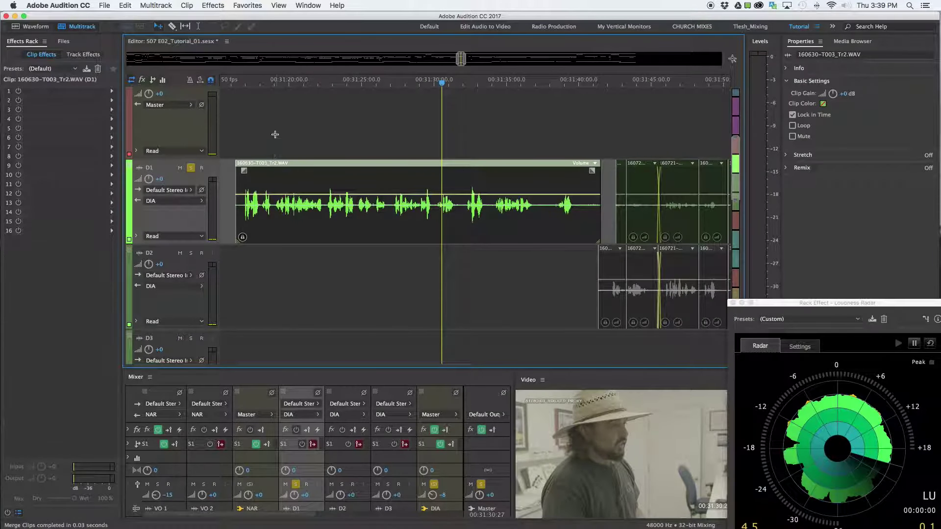
left_click(335, 161)
left_click(335, 164)
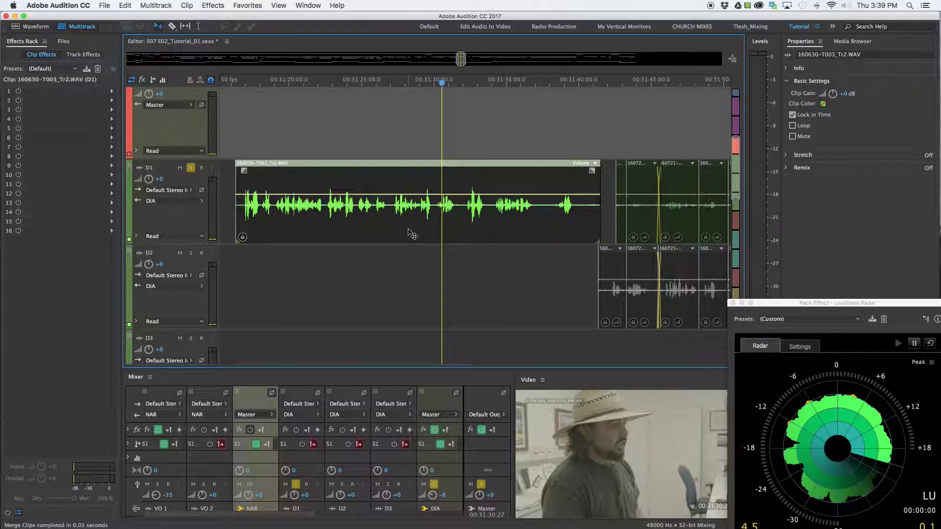
Step: Place a copy of the merged clip on D2 and mute that backup copy
left_click_drag(409, 232, 399, 267)
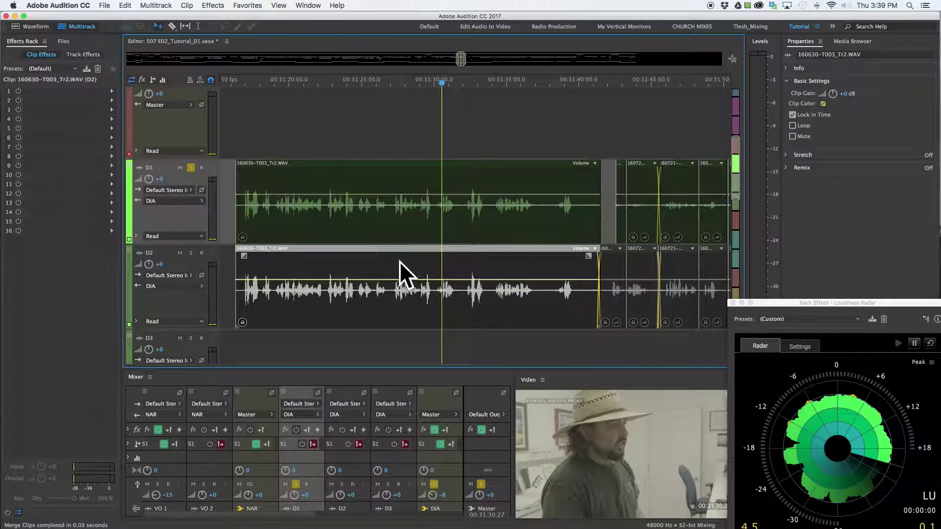
right_click(401, 268)
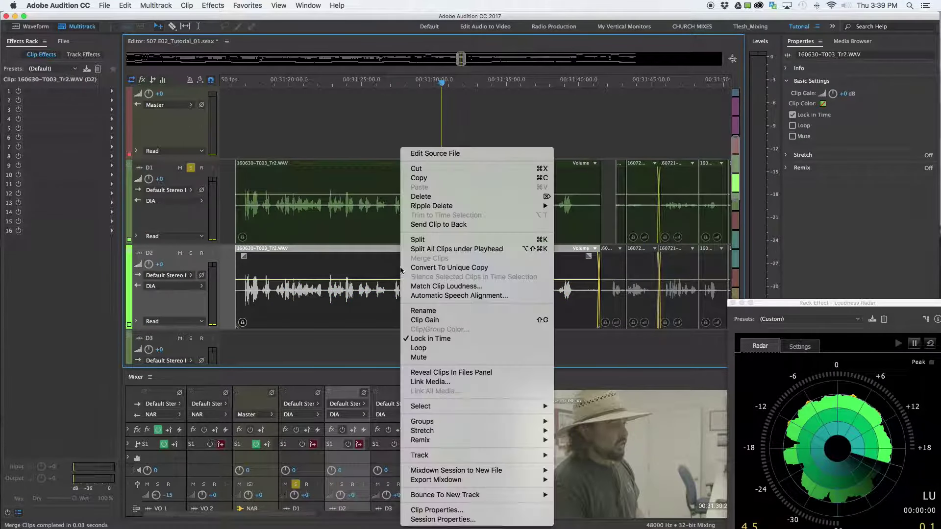
left_click(419, 358)
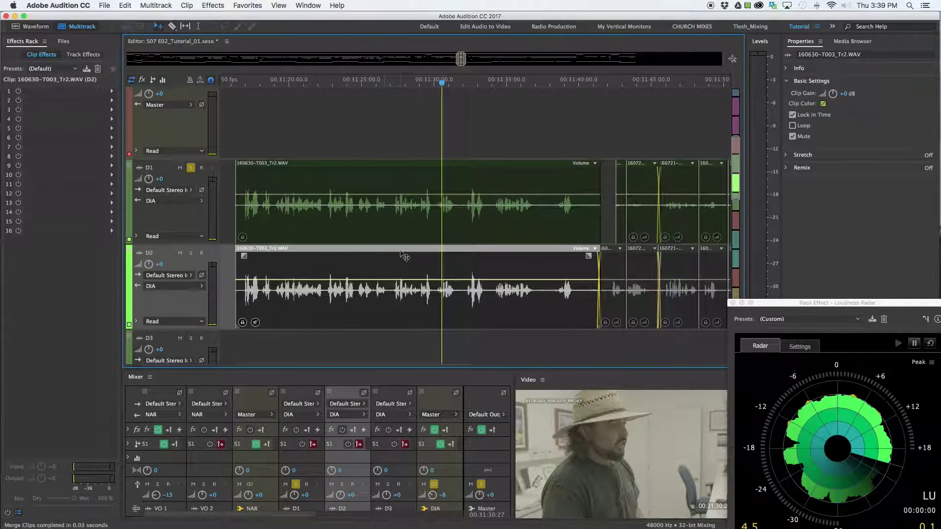
scroll(390, 240, "left", 3)
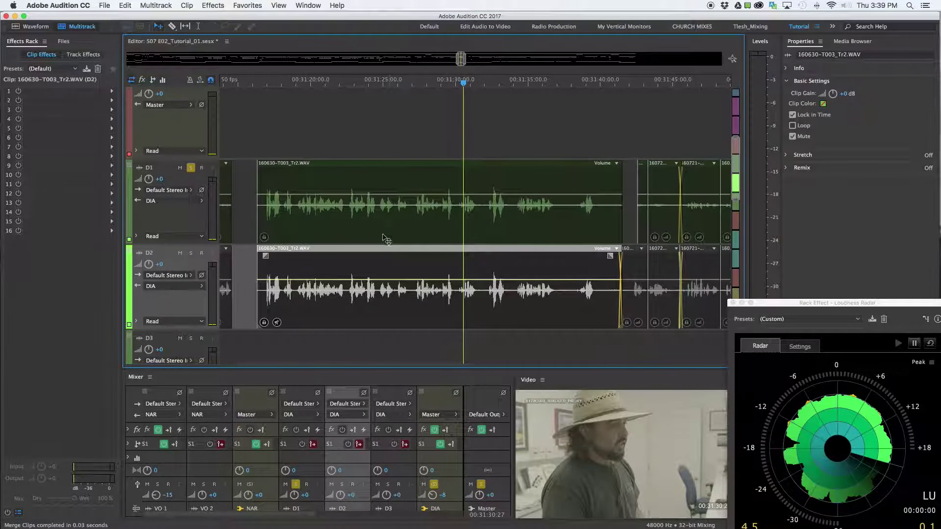
left_click(319, 169)
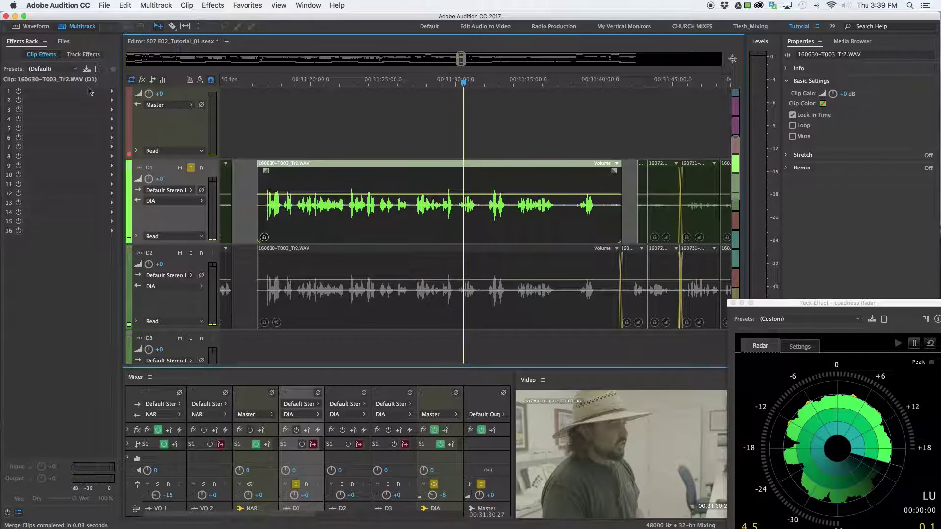
Step: Add iZotope RX 5 Dialogue De-noise to the D1 clip's first Clip Effects slot
left_click(48, 59)
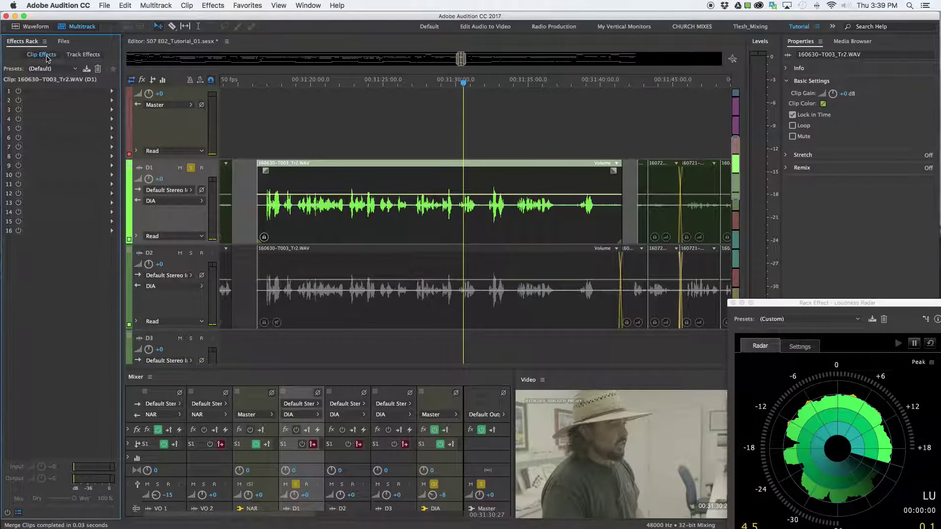
left_click(112, 93)
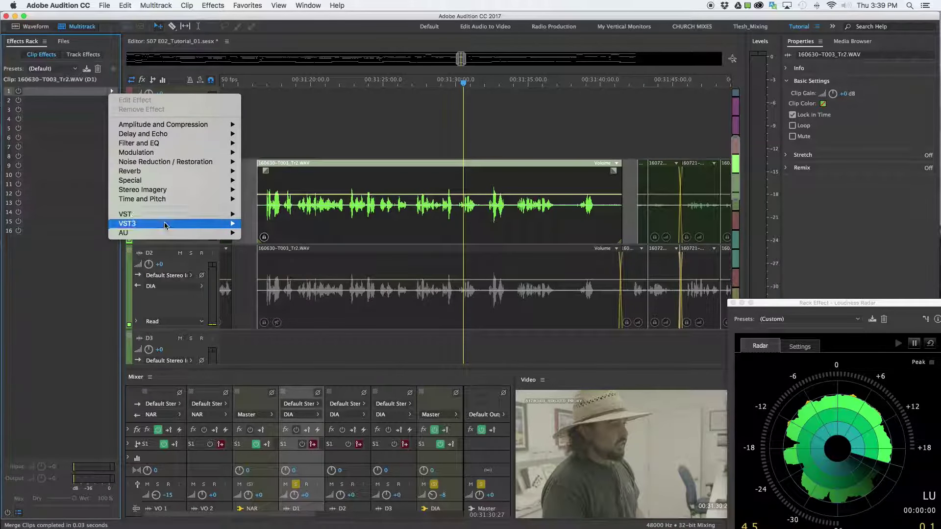
mouse_move(168, 233)
mouse_move(264, 252)
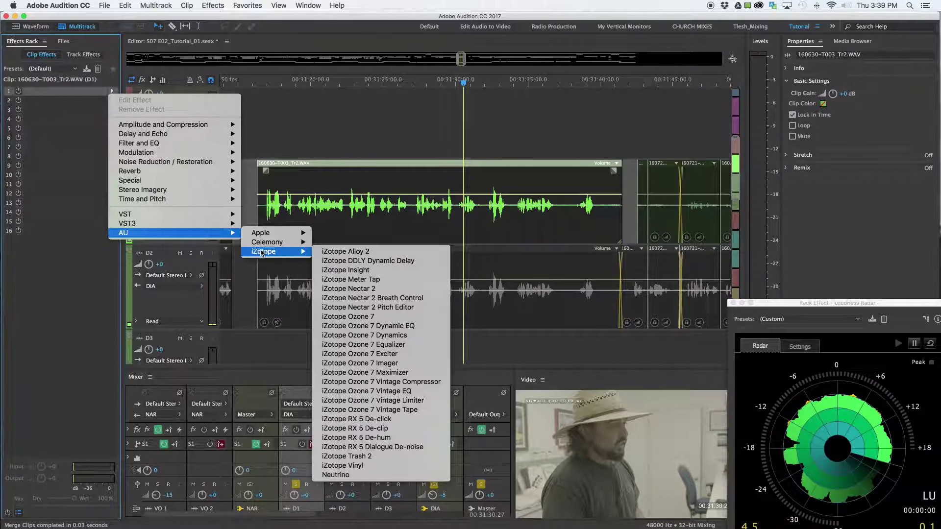
left_click(394, 448)
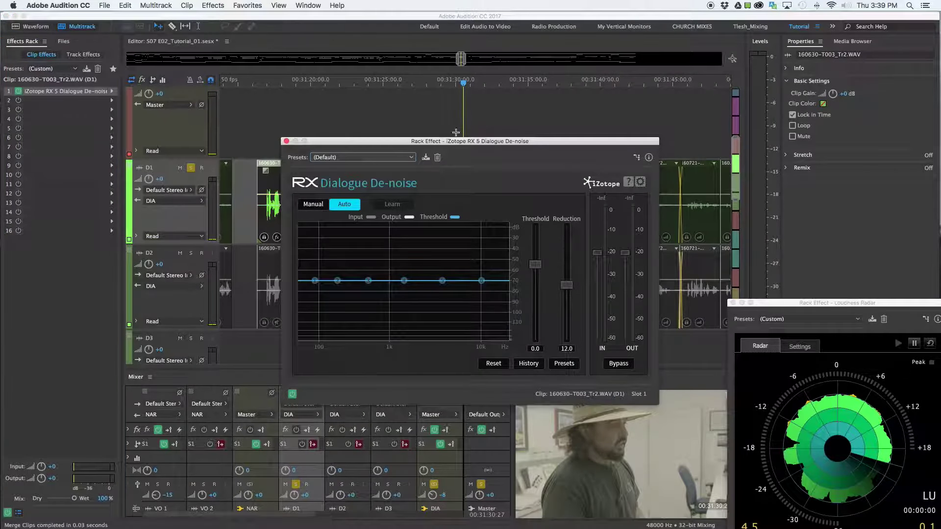
left_click_drag(456, 141, 514, 249)
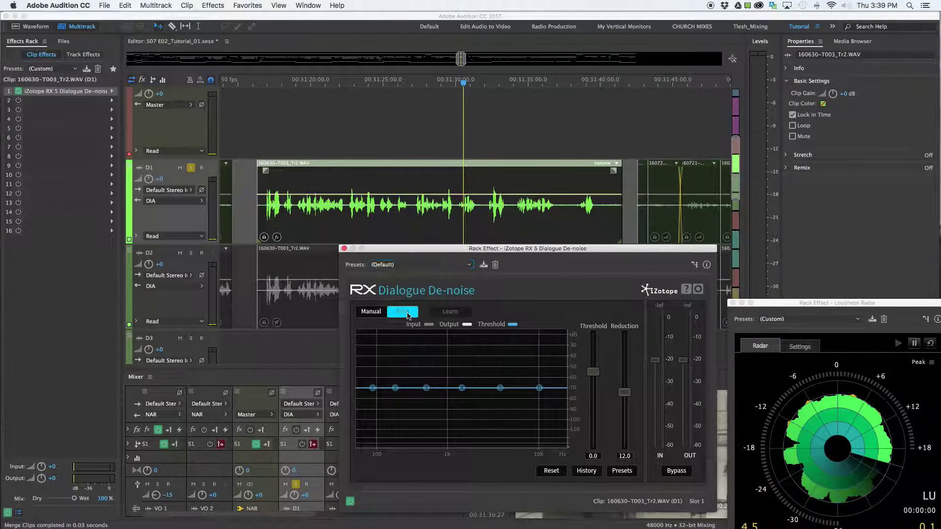
Step: Set the RX 5 Dialogue De-noise mode to Auto
left_click(407, 315)
left_click(413, 316)
left_click_drag(477, 248, 392, 267)
scroll(389, 208, "down", 1)
scroll(388, 208, "down", 3)
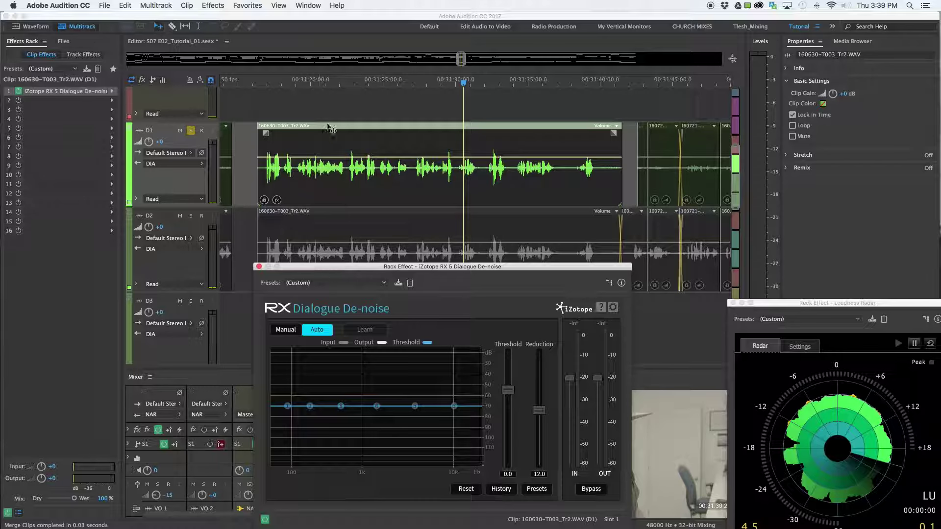
Step: Preview the de-noised dialogue with output at 1.0 dB, close the effect window, and unsolo D1
left_click(255, 116)
key("space")
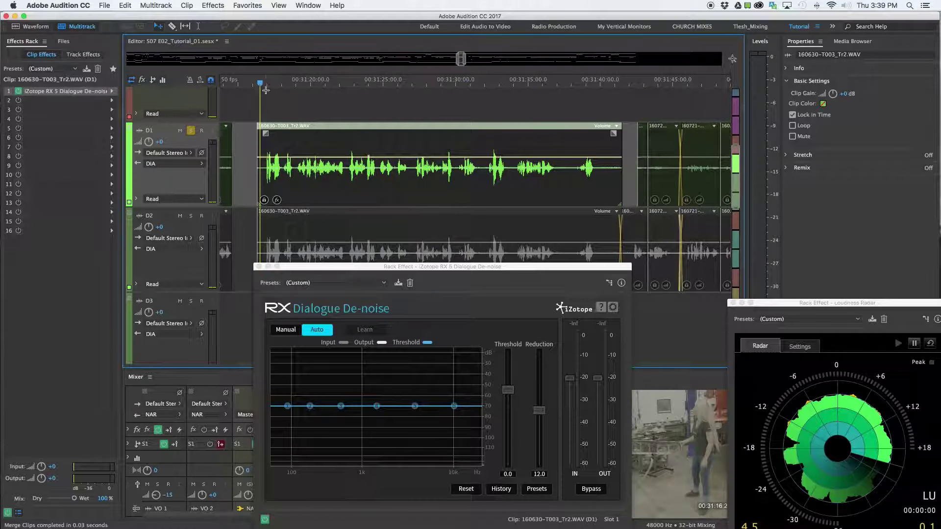
left_click(599, 376)
left_click_drag(600, 378, 601, 377)
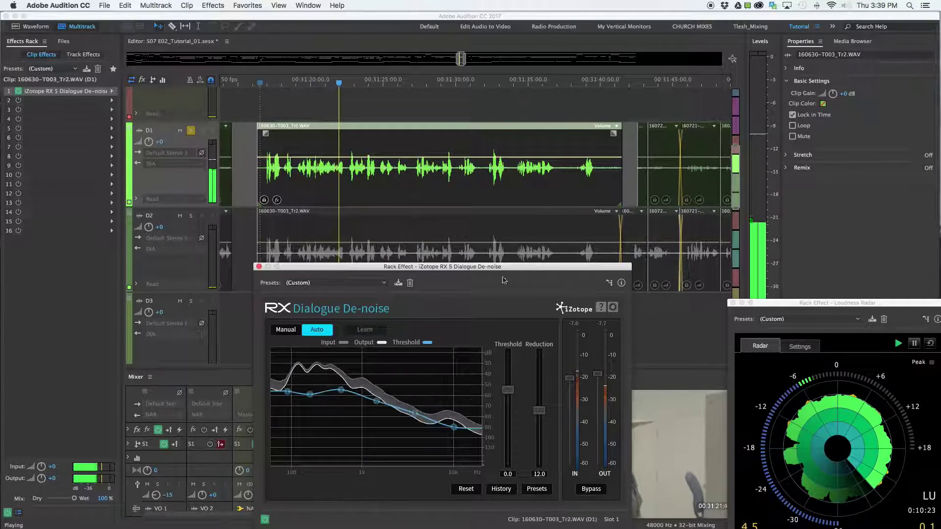
key("space")
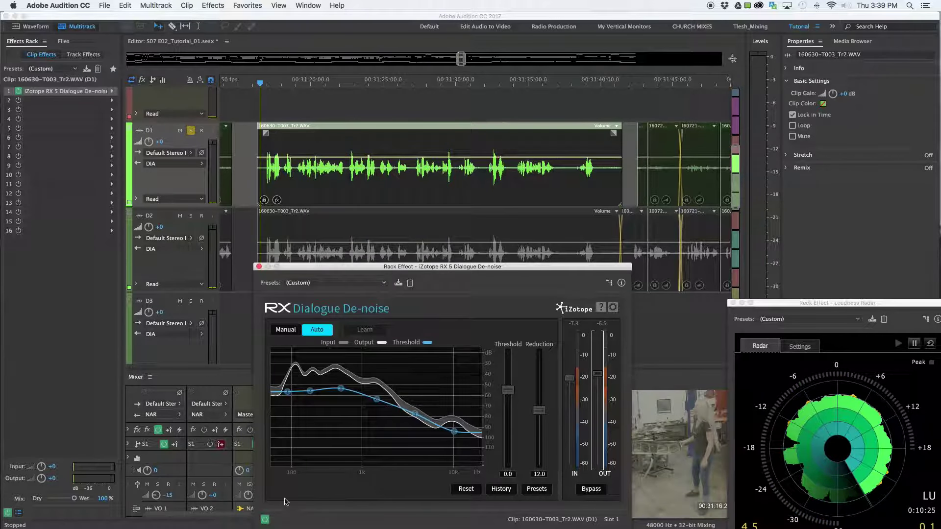
key("space")
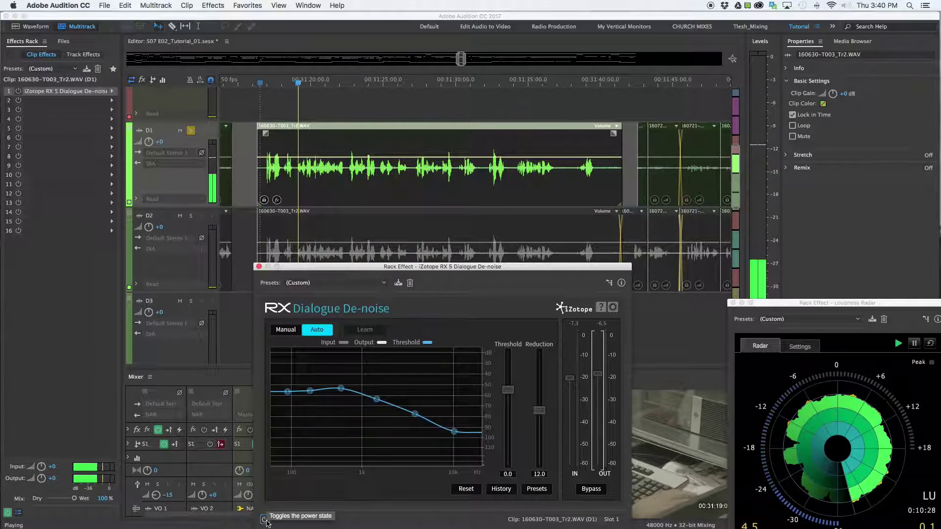
left_click(264, 519)
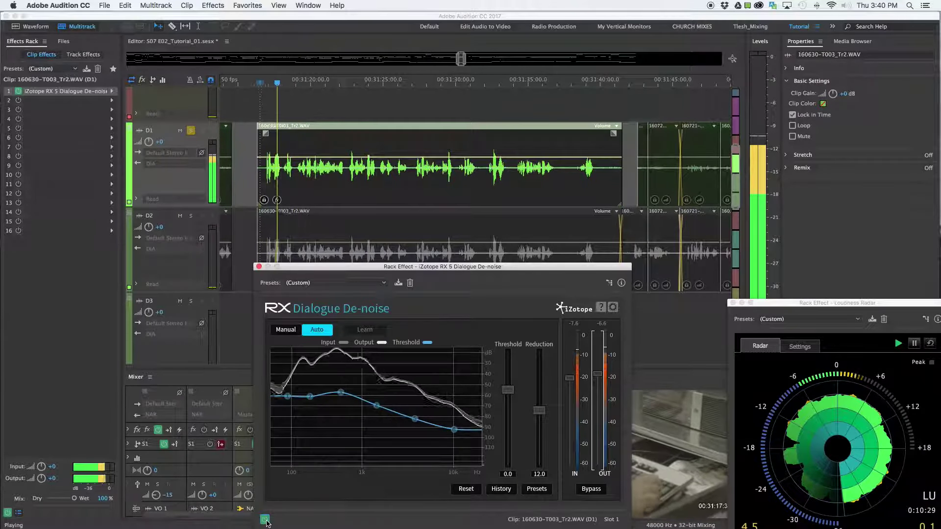
key("space")
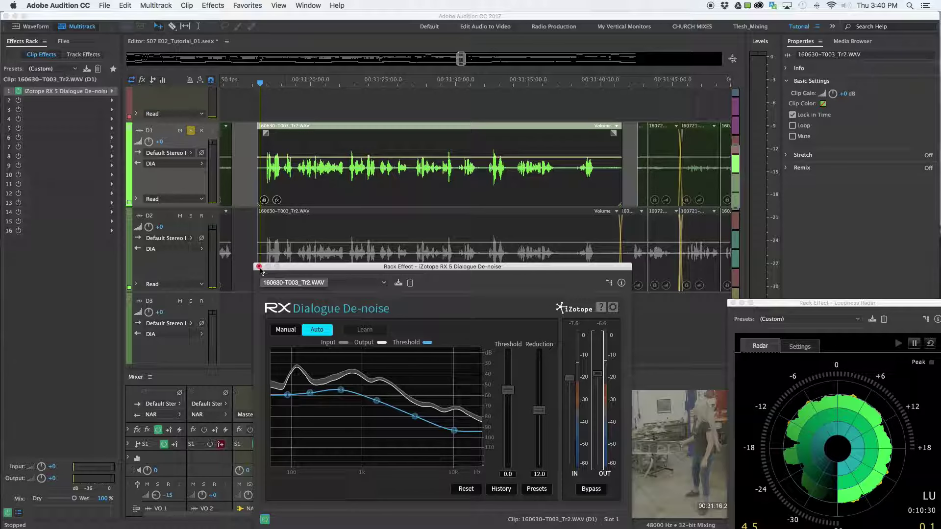
left_click(259, 267)
left_click(191, 133)
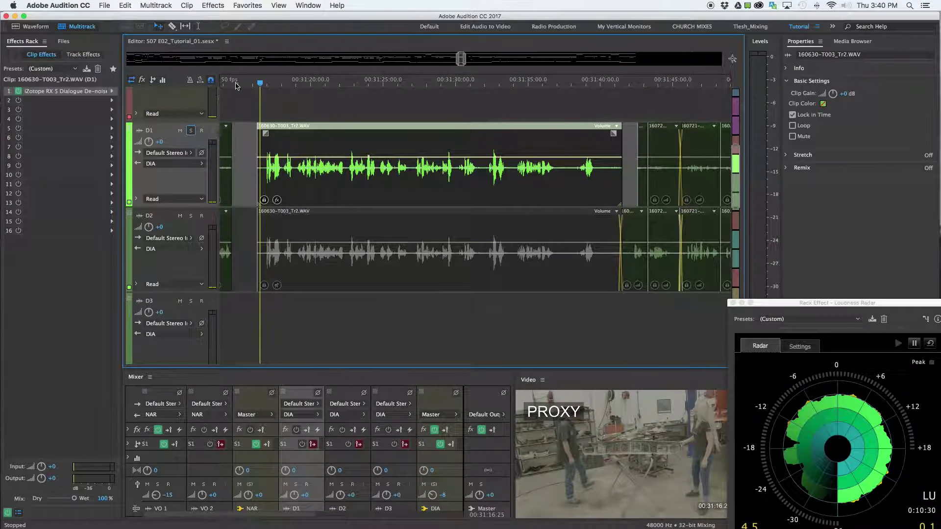
Step: Review playback, then add a short fade-in and a fade-out to the D1 clip
key("space")
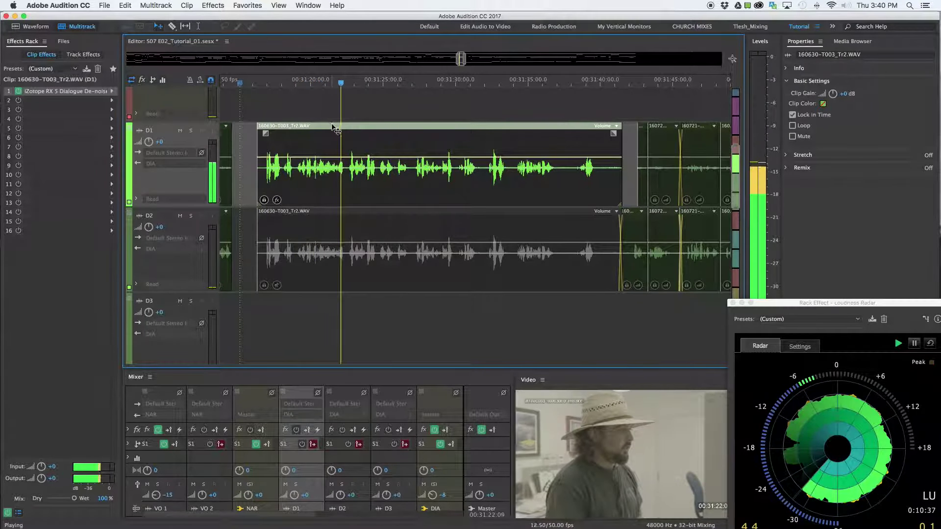
key("space")
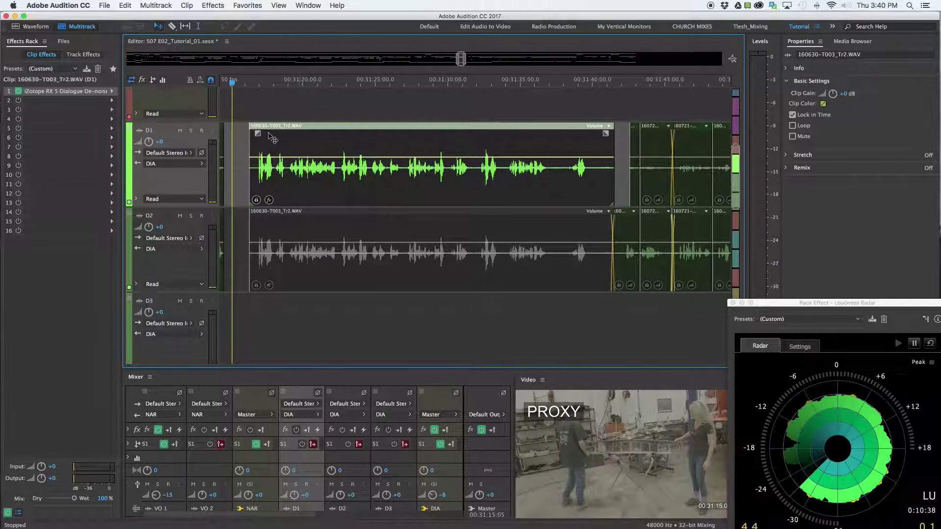
left_click_drag(258, 133, 263, 133)
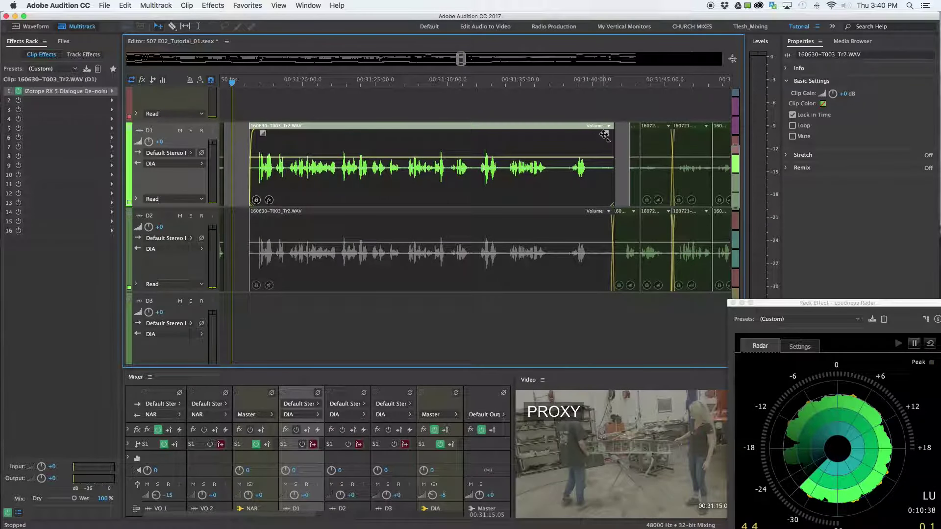
left_click_drag(604, 135, 594, 133)
scroll(365, 177, "left", 1)
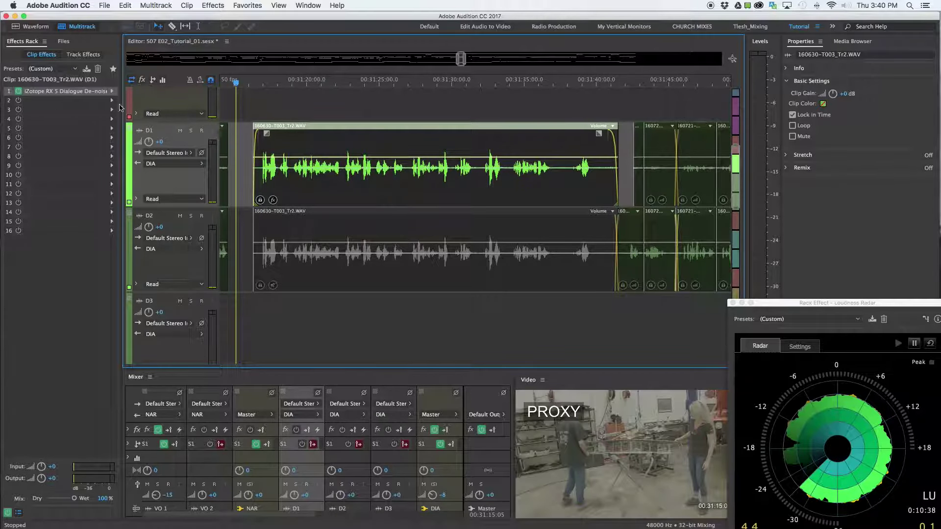
scroll(416, 174, "right", 5)
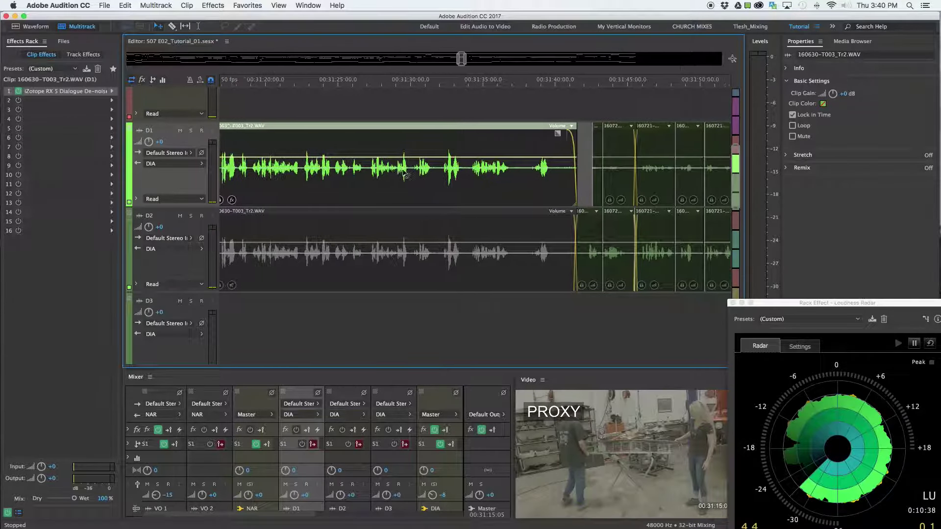
scroll(448, 179, "right", 3)
scroll(452, 181, "left", 3)
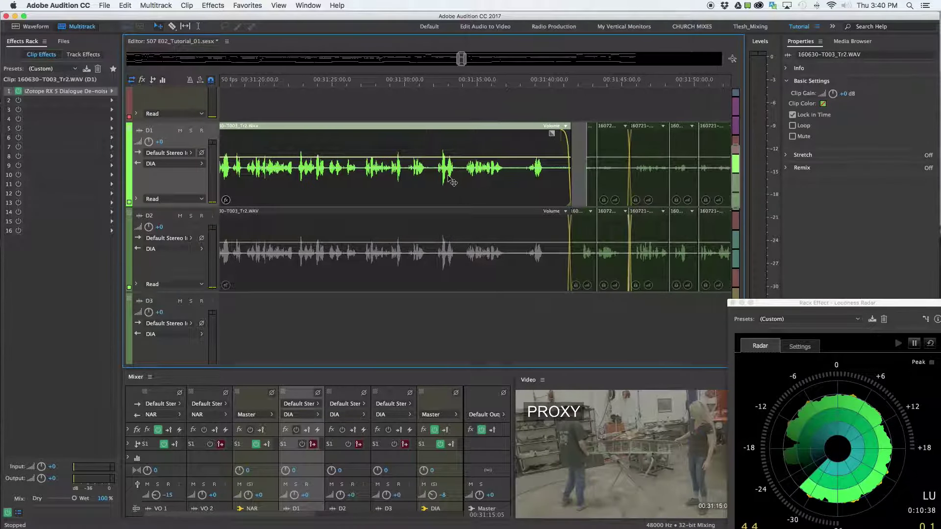
scroll(379, 169, "left", 2)
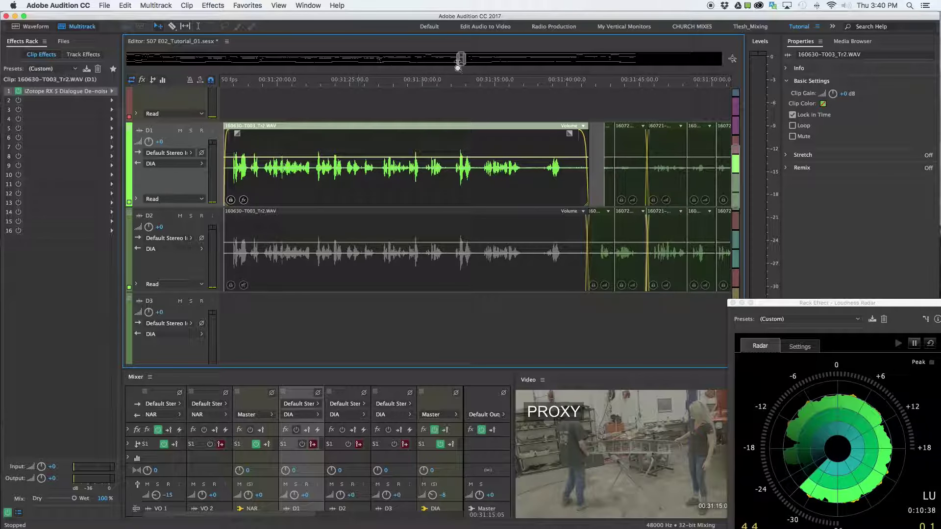
scroll(382, 195, "left", 2)
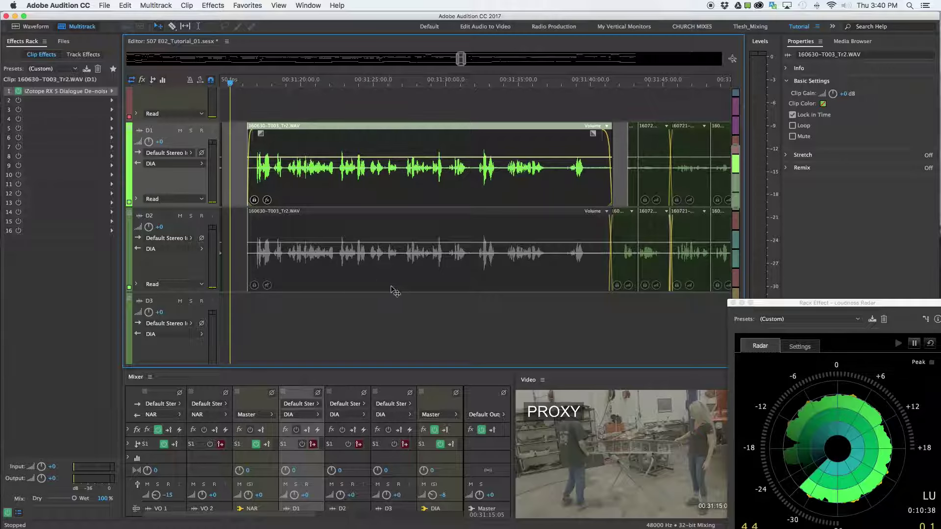
Step: Bounce the D1 clip with Bounce To New Track > Selected Clips Only
right_click(405, 184)
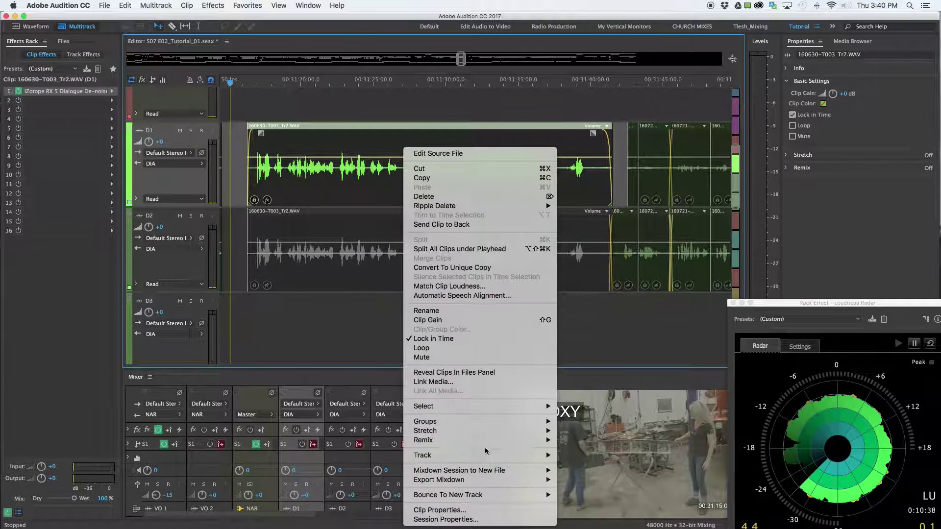
mouse_move(495, 495)
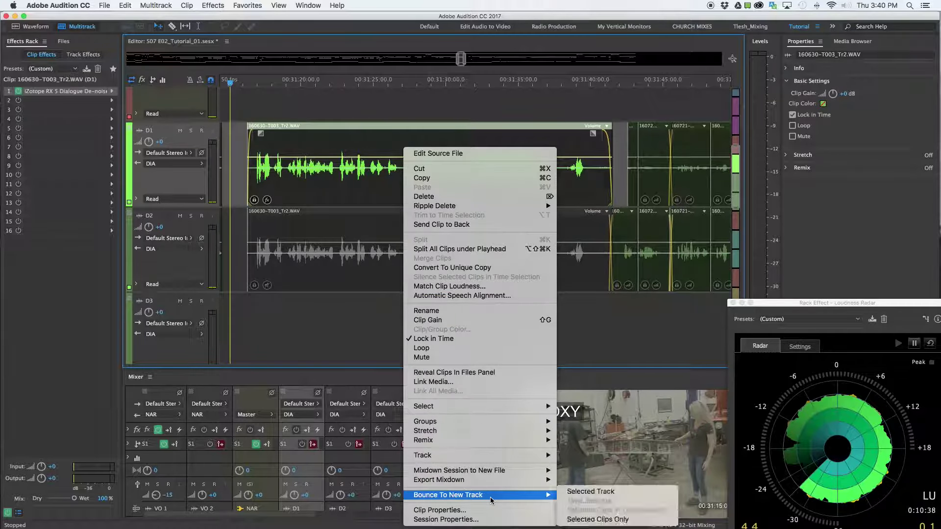
left_click(602, 521)
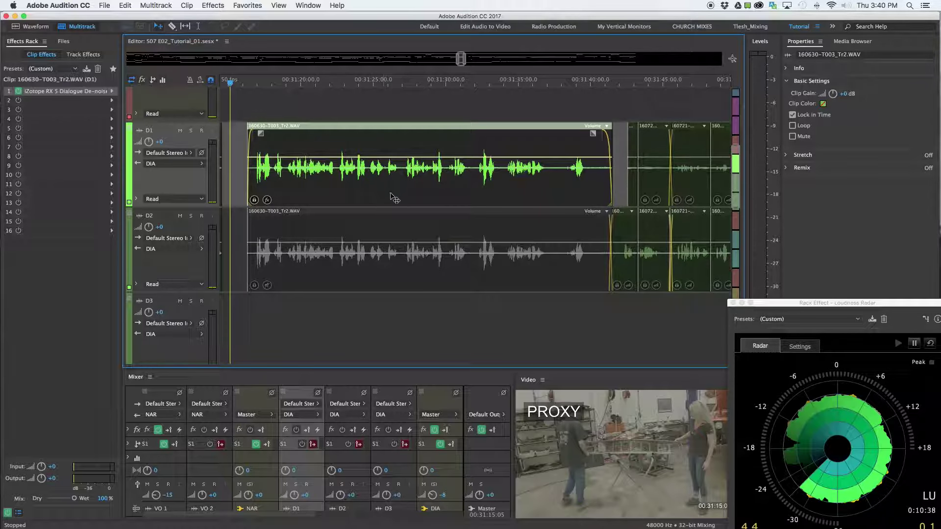
scroll(395, 192, "left", 3)
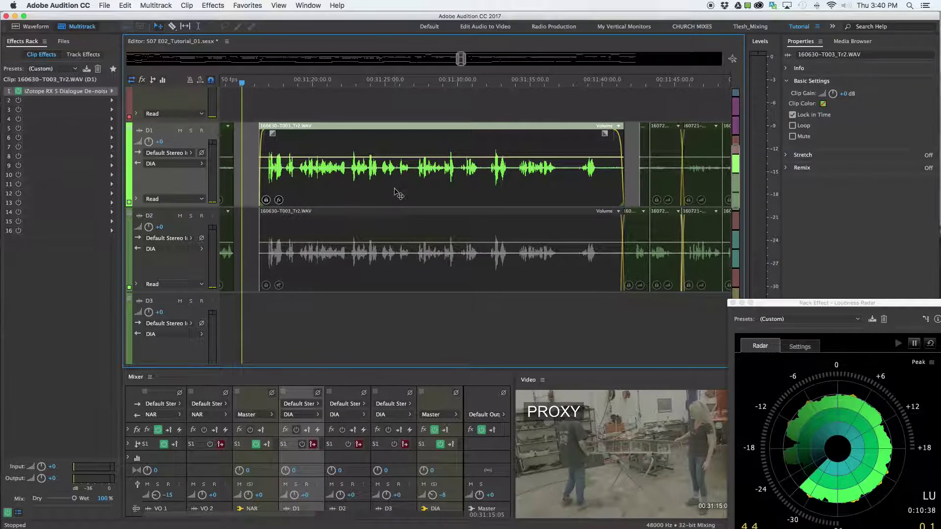
scroll(398, 194, "left", 3)
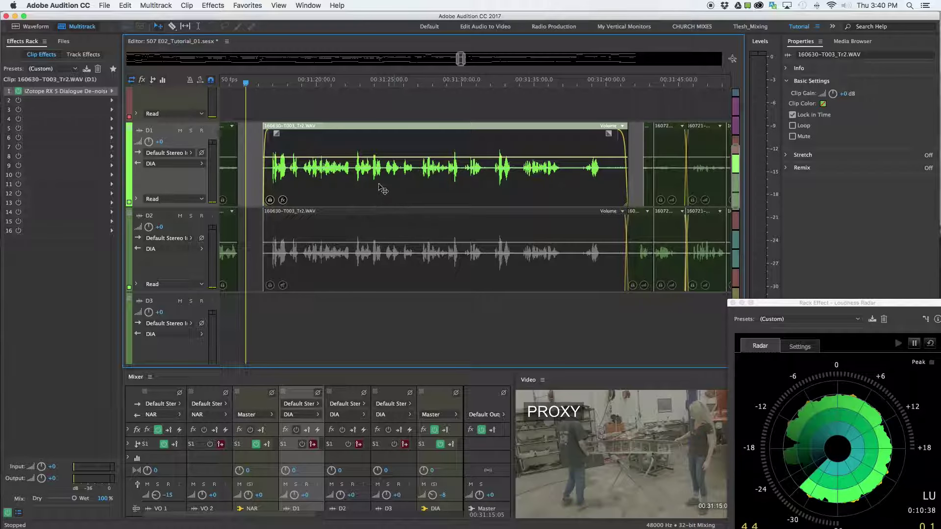
scroll(411, 186, "left", 1)
Step: Cut the D1 clip with the Razor tool and merge both halves back into one clip
key("r")
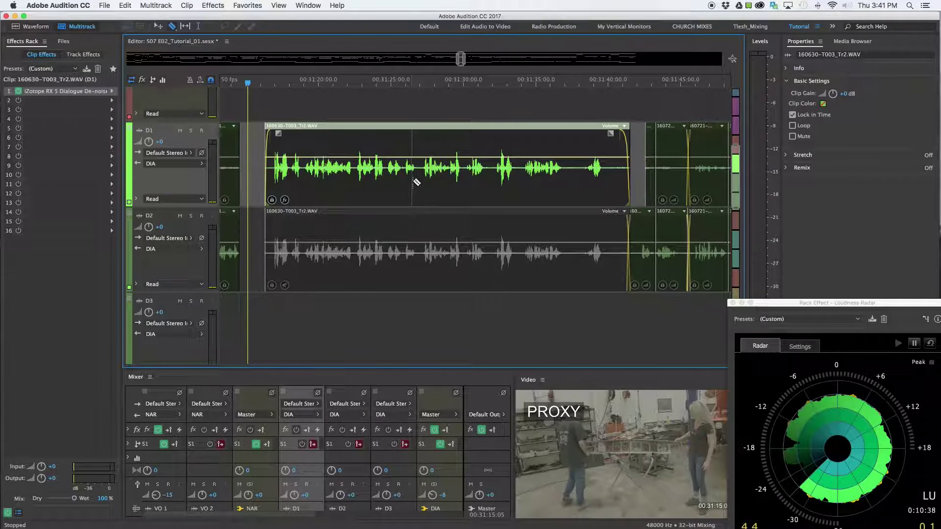
left_click(420, 182)
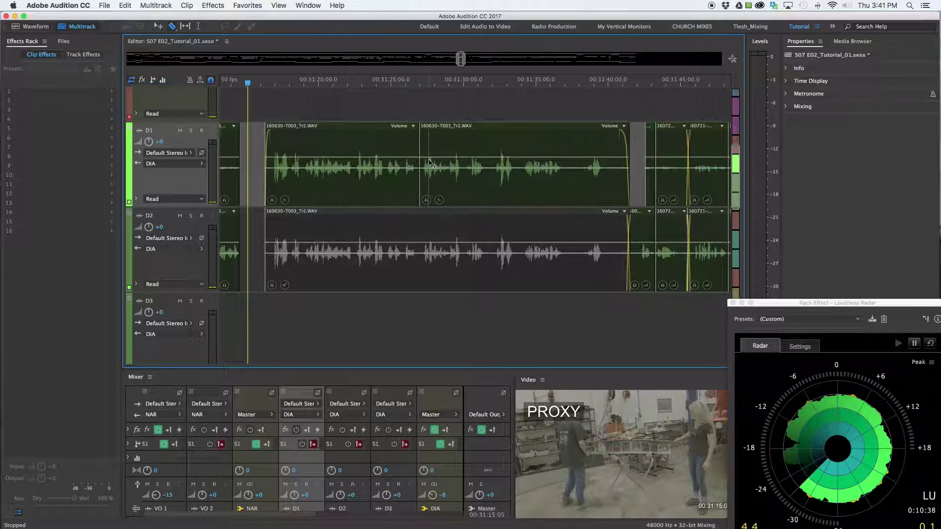
key("v")
left_click_drag(368, 103, 469, 162)
right_click(468, 147)
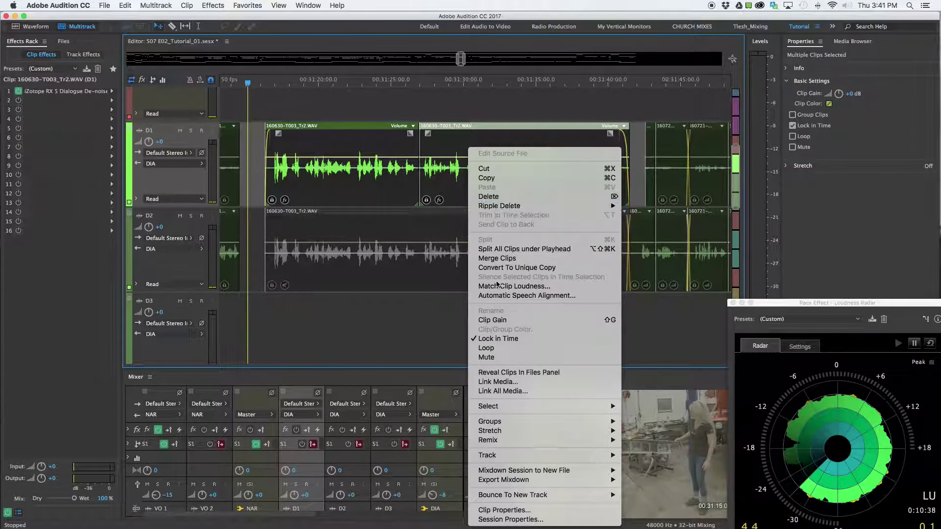
left_click(498, 259)
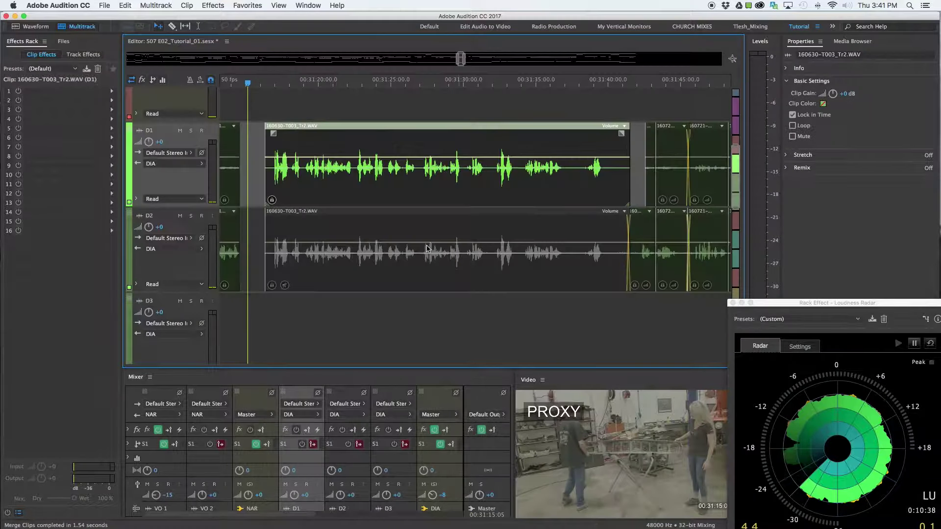
left_click(269, 84)
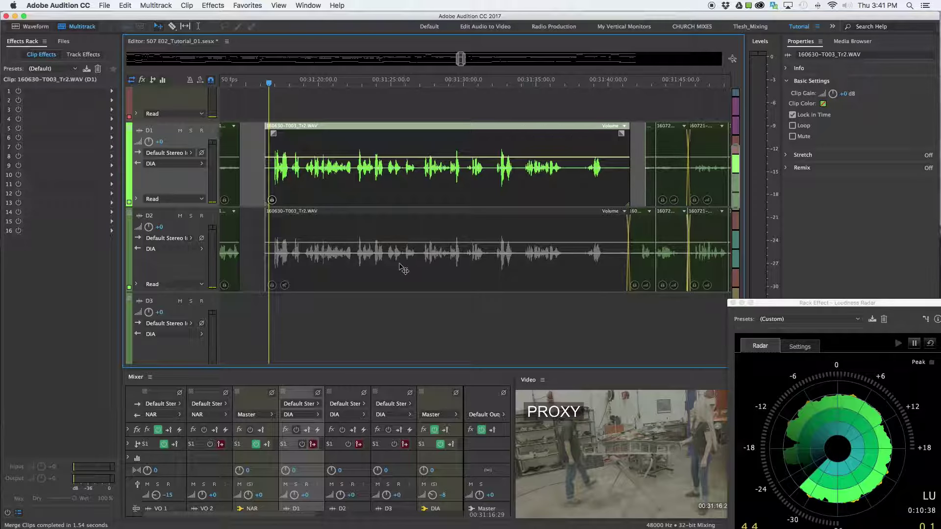
key("space")
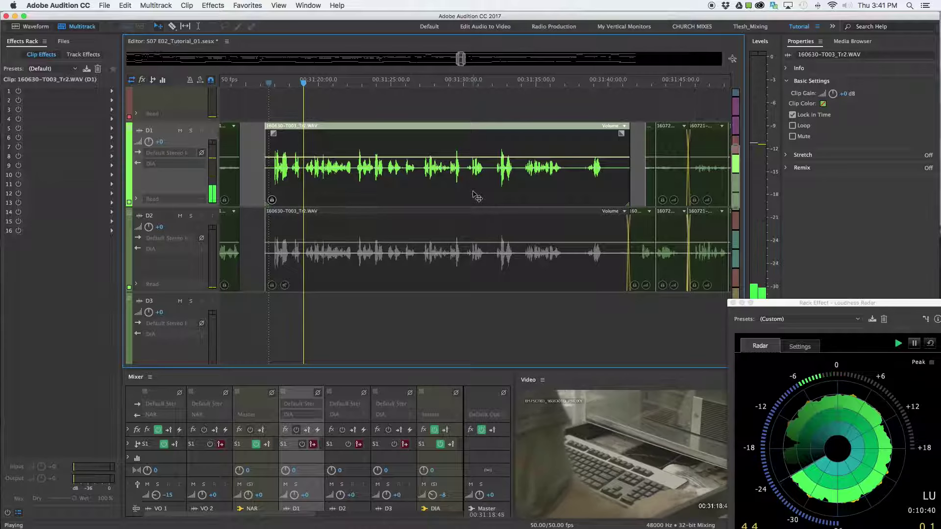
left_click(191, 131)
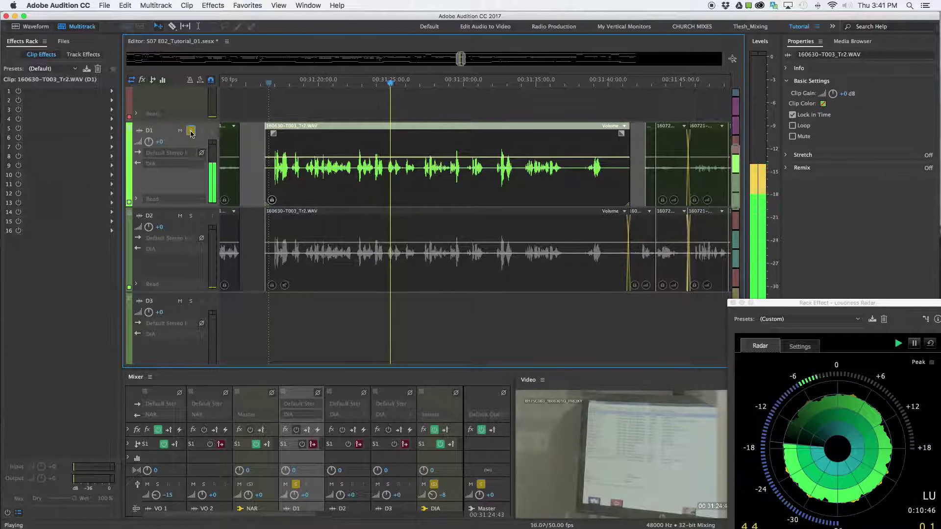
left_click(191, 131)
key("space")
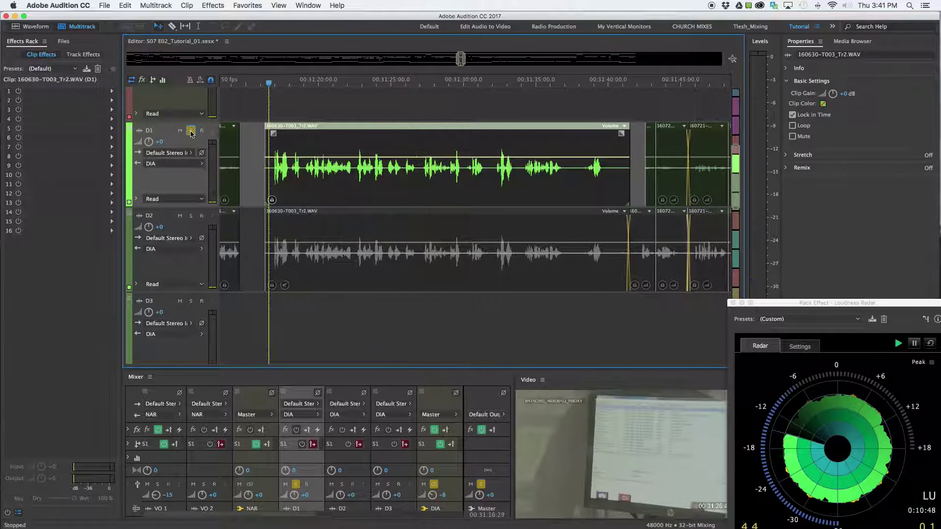
scroll(465, 132, "left", 2)
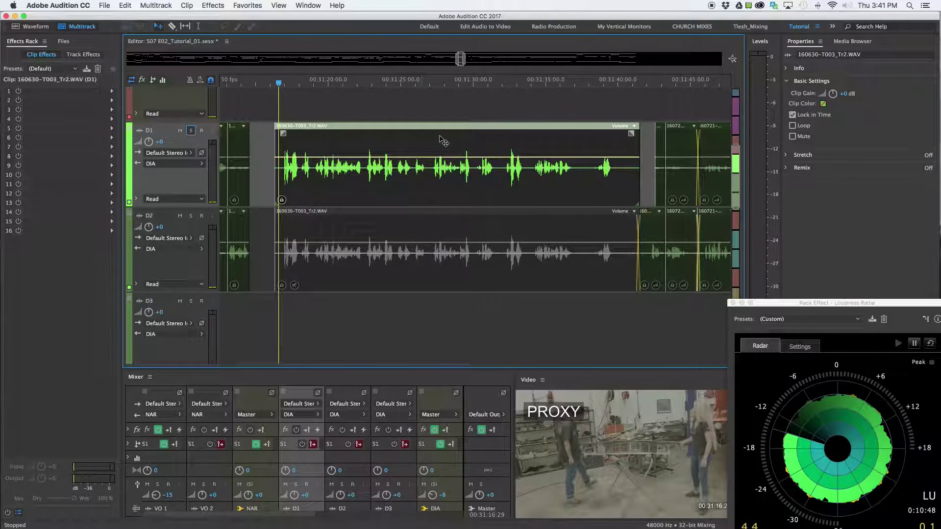
scroll(447, 191, "right", 3)
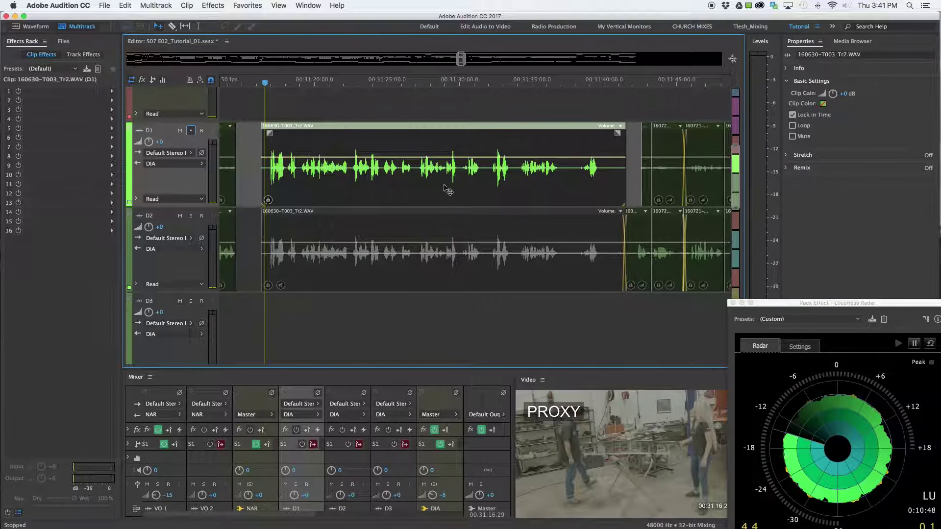
left_click_drag(264, 85, 252, 85)
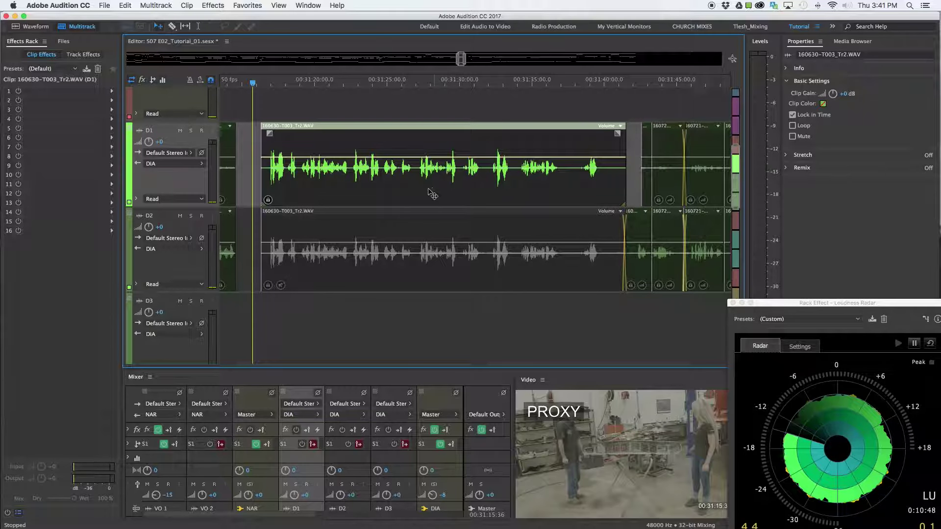
scroll(422, 190, "down", 3)
scroll(423, 190, "down", 1)
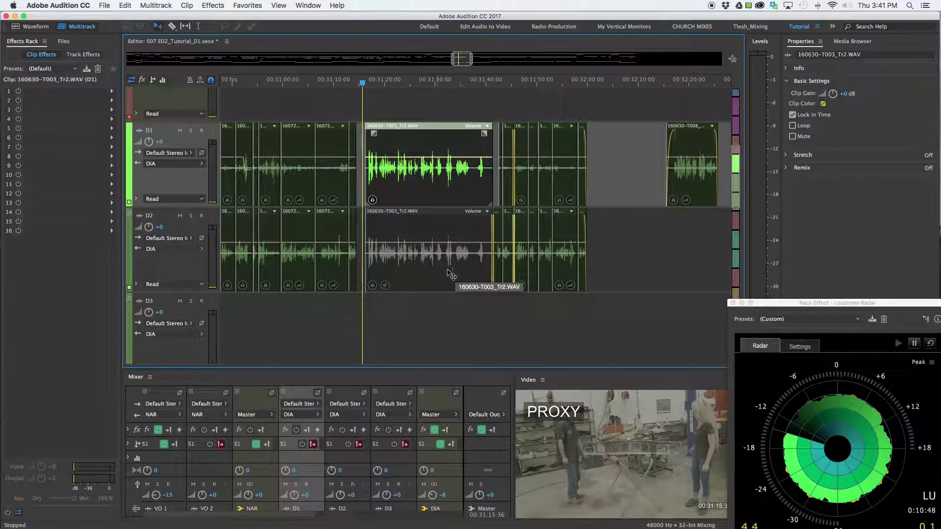
scroll(449, 272, "up", 1)
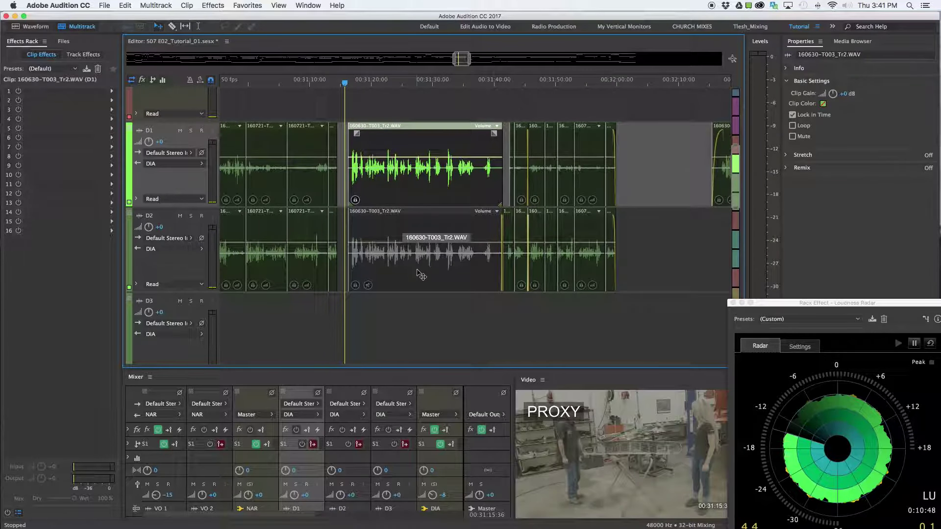
scroll(422, 276, "right", 2)
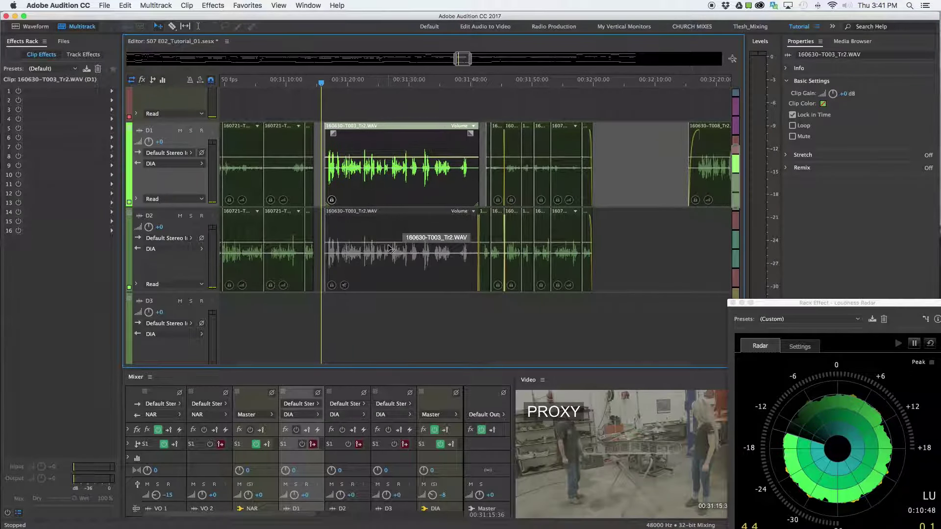
scroll(367, 265, "up", 2)
scroll(370, 265, "down", 1)
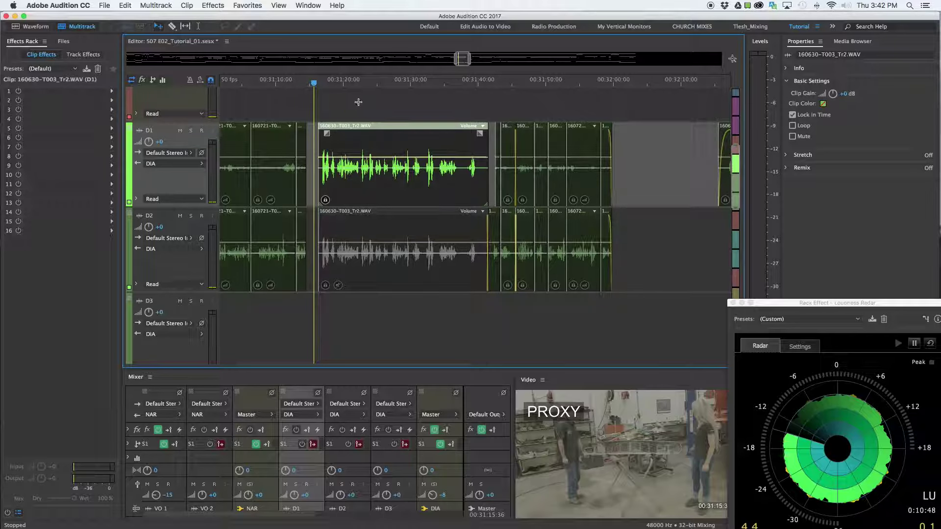
scroll(406, 182, "up", 1)
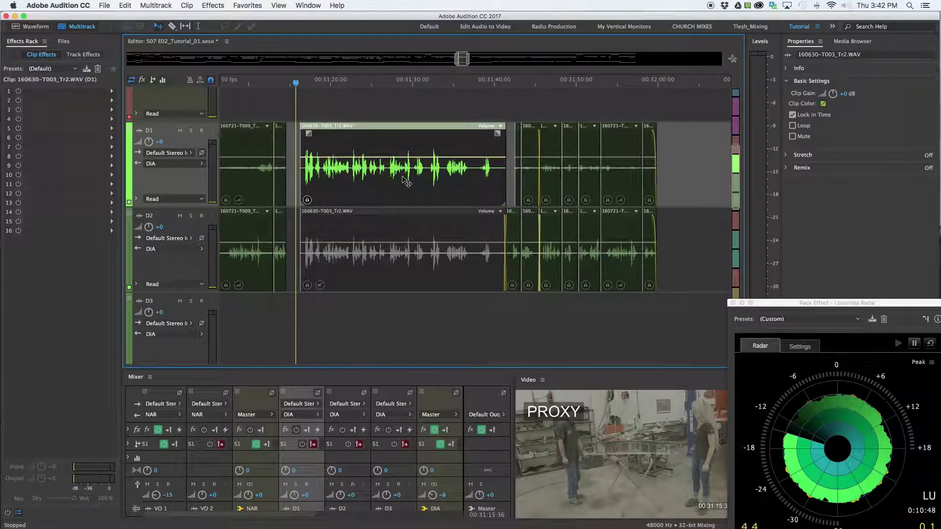
left_click(332, 83)
scroll(371, 184, "up", 1)
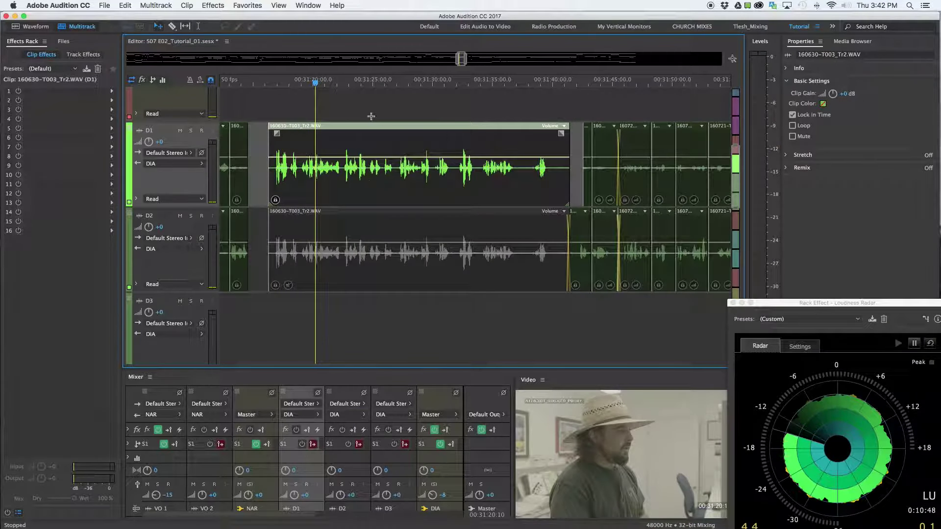
scroll(410, 206, "left", 1)
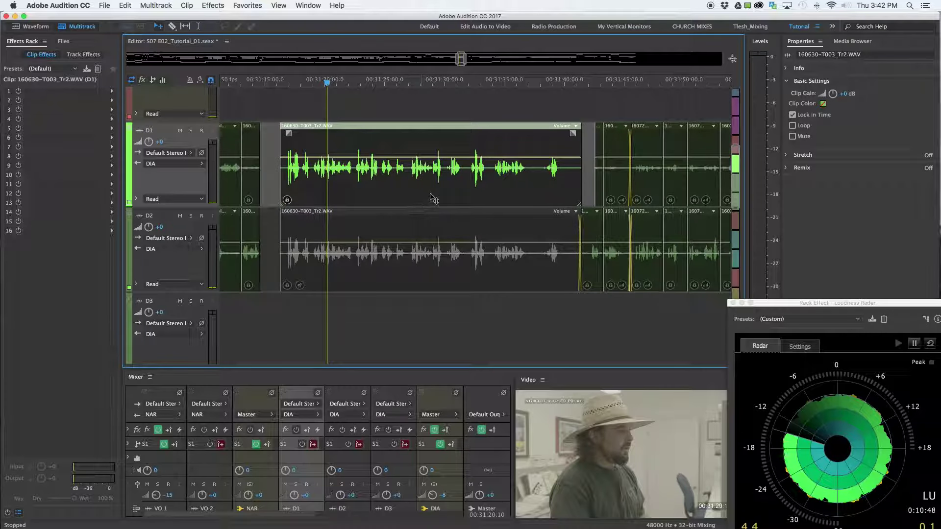